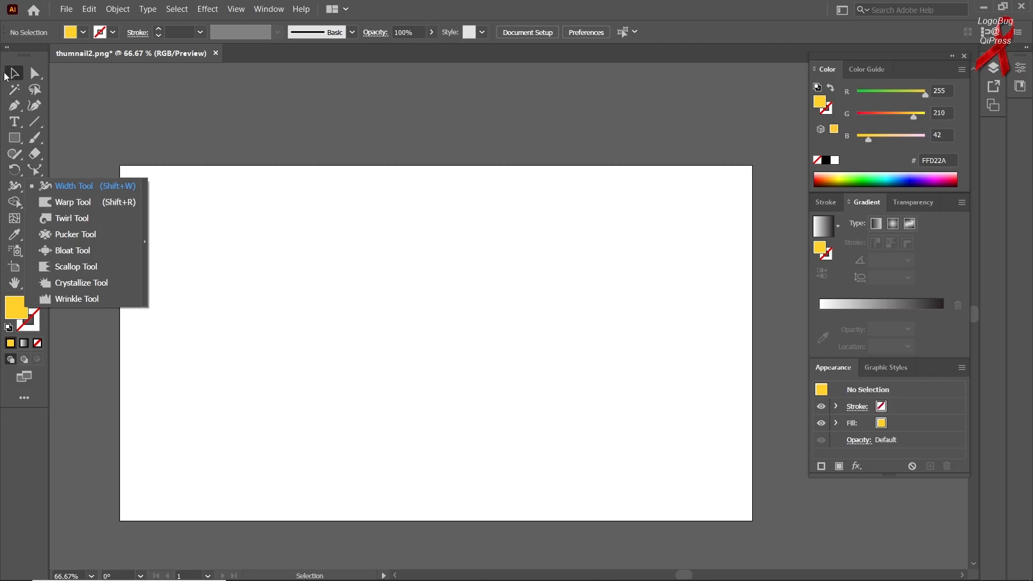
Draw a vertical line segment on the left half of the artboard and set its stroke weight to 27 pt
click(32, 129)
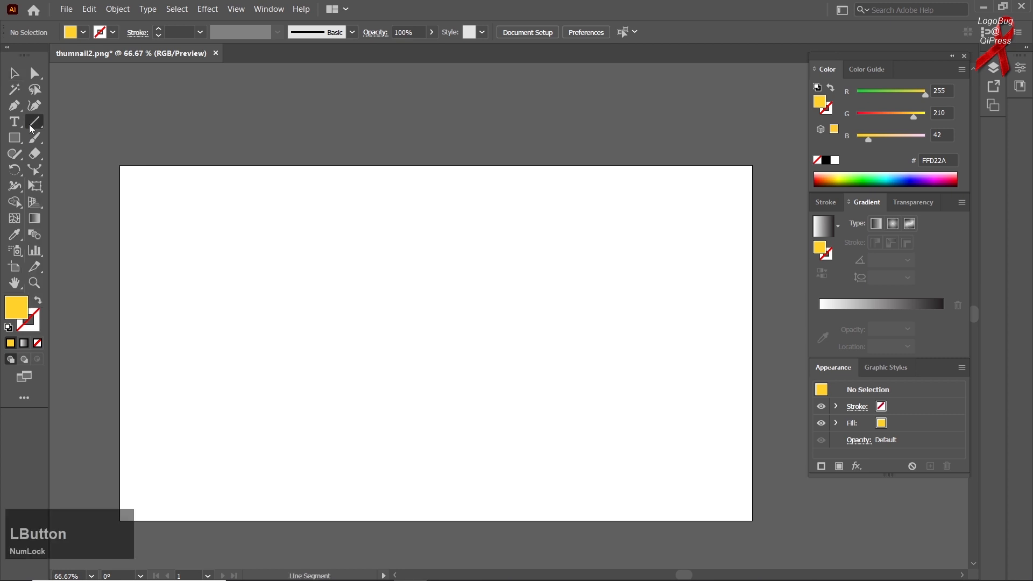
right_click(36, 127)
click(62, 123)
drag(306, 272, 312, 437)
click(184, 33)
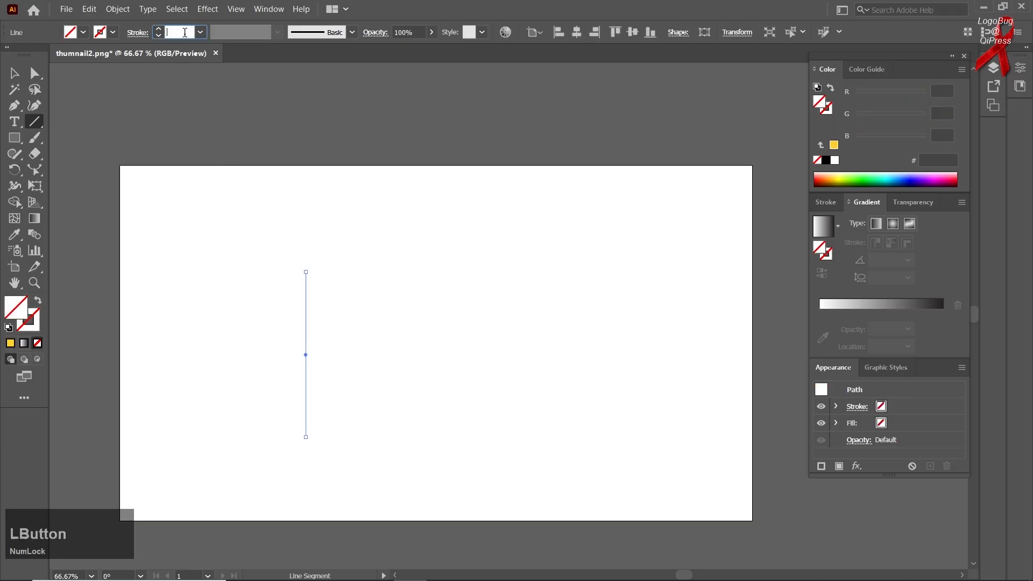
scroll(184, 33, up, 2)
scroll(184, 33, up, 9)
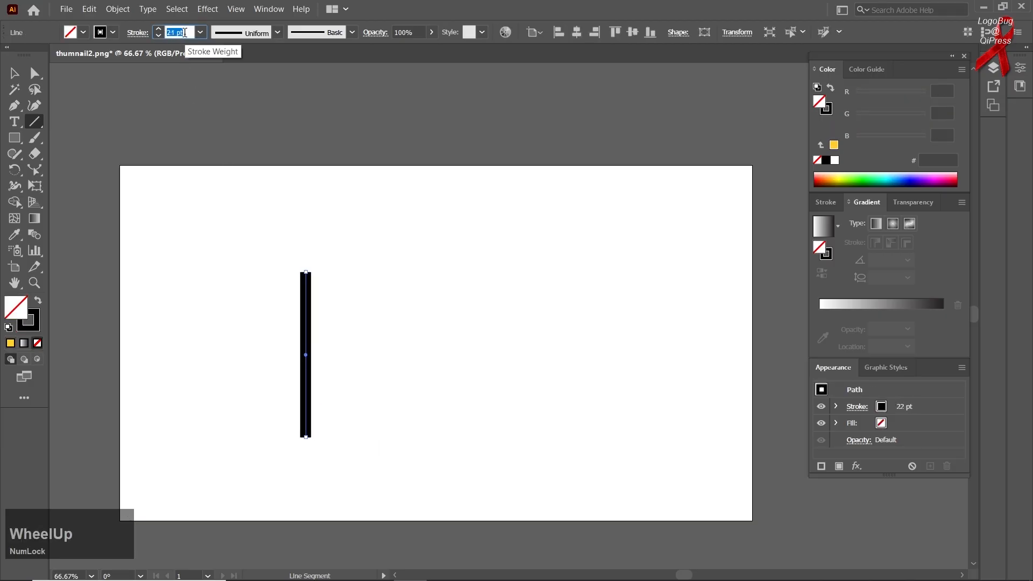
scroll(185, 33, up, 5)
Widen the vertical line's top end to about 163 px with the Width tool, tapering it toward the lower end
click(14, 73)
scroll(280, 295, up, 2)
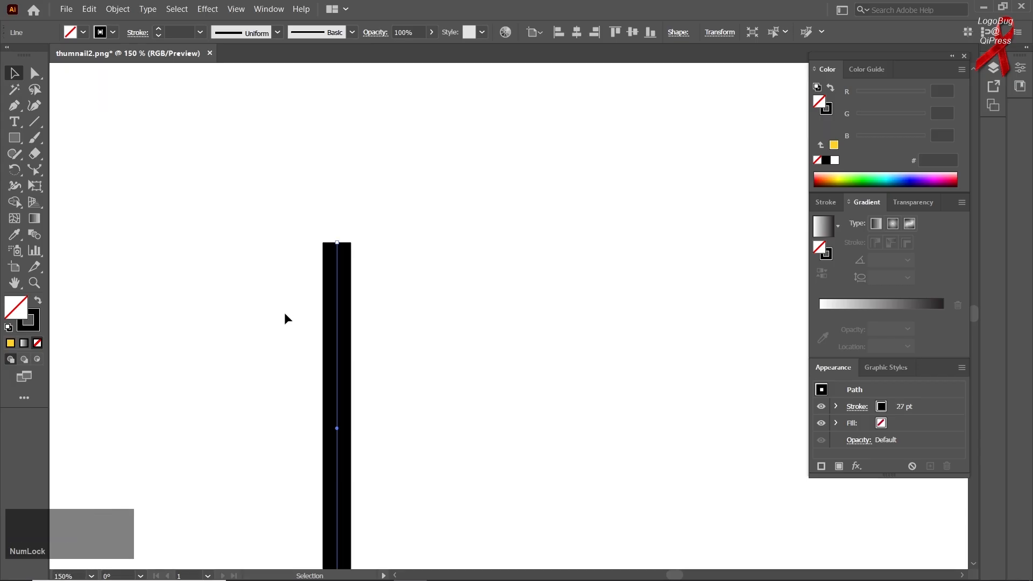
drag(270, 300, 242, 216)
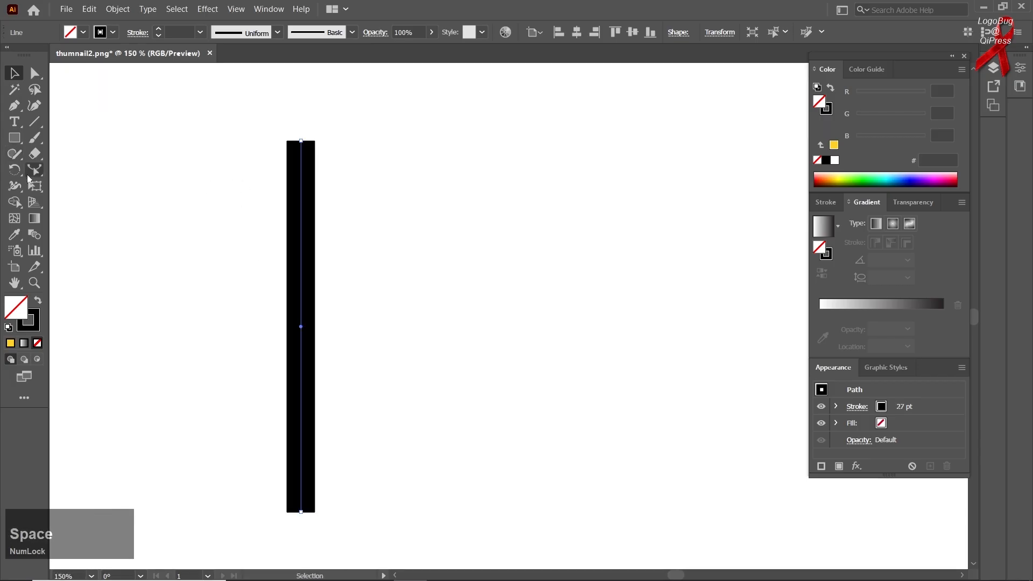
right_click(15, 188)
click(75, 184)
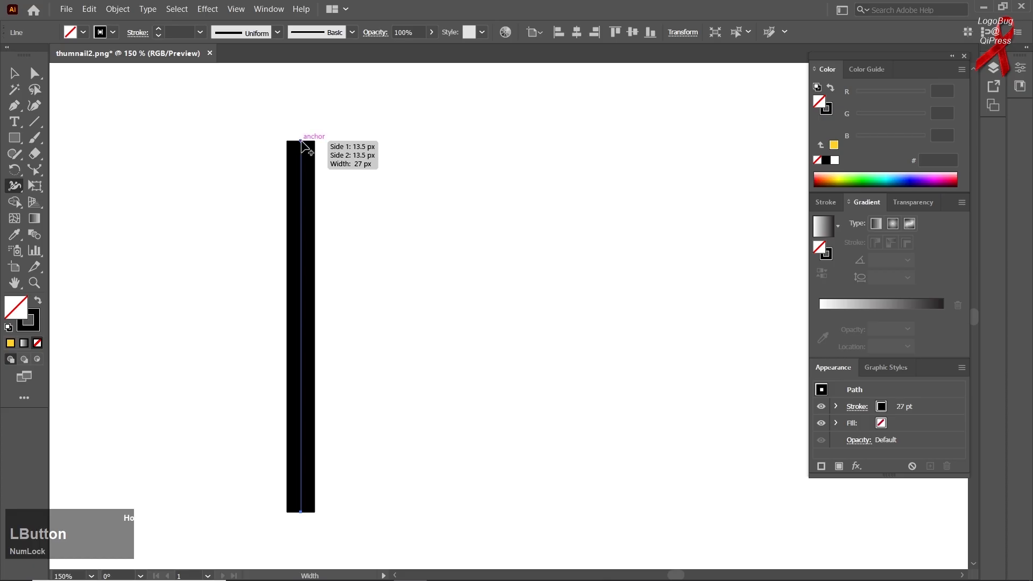
drag(301, 142, 386, 148)
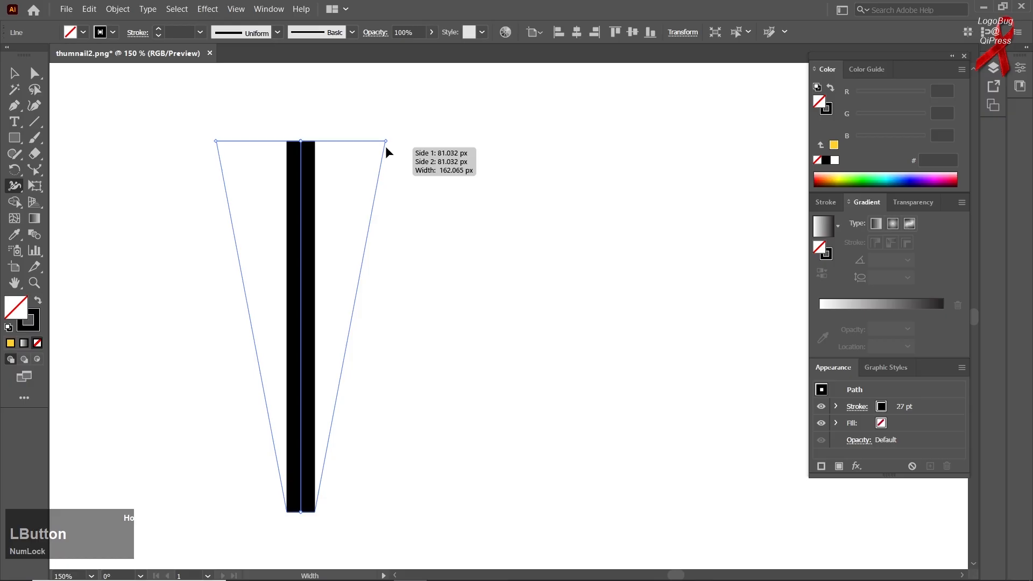
drag(388, 152, 385, 150)
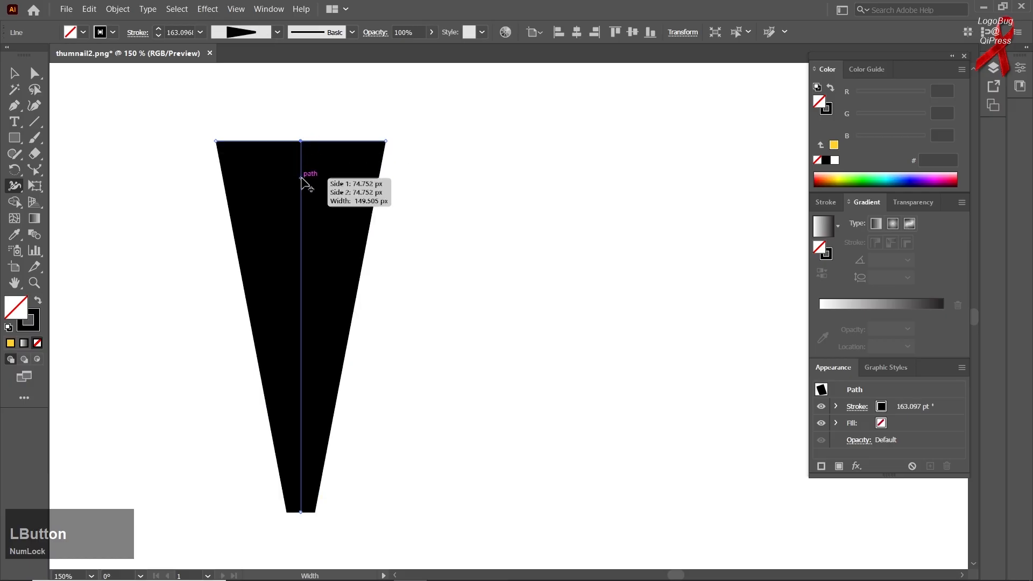
Reshape the tapered line into a vase by adding width points for a narrow neck and a shoulder about 242 px wide, with a flared rim
double_click(301, 184)
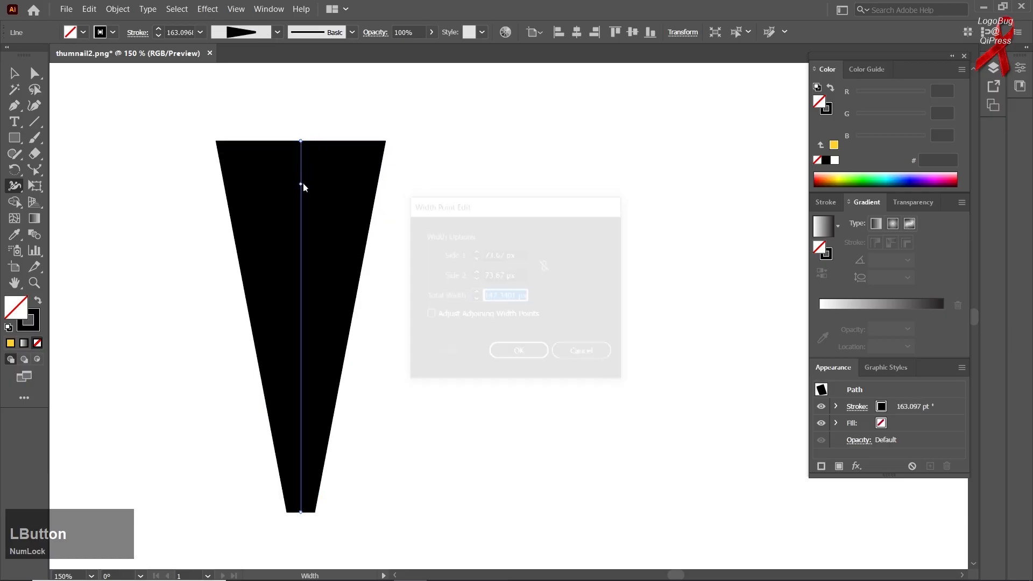
click(505, 350)
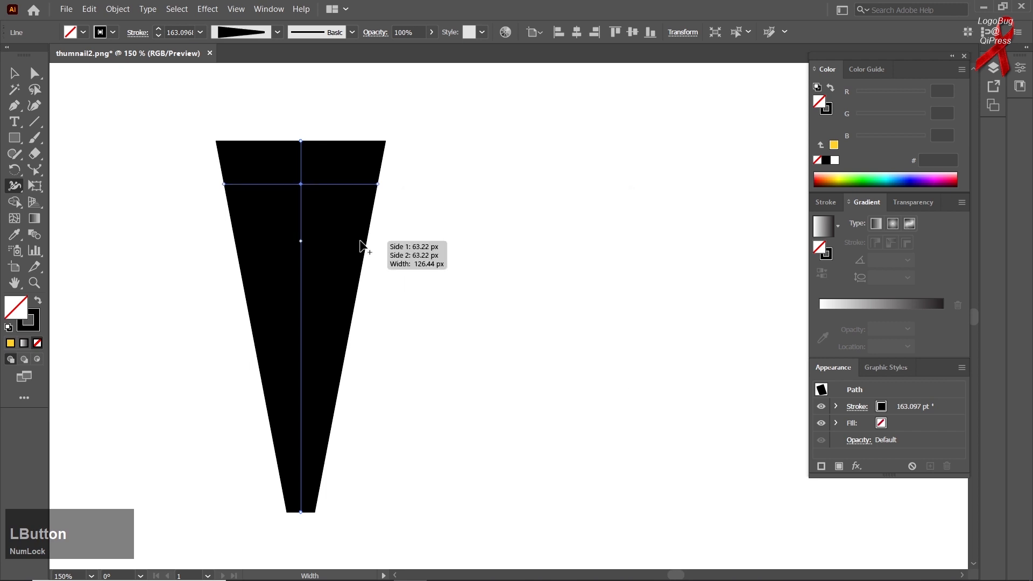
mouse_move(301, 199)
mouse_down()
mouse_move(334, 478)
mouse_move(348, 452)
mouse_move(353, 215)
mouse_up()
drag(300, 142, 410, 120)
drag(302, 219, 429, 261)
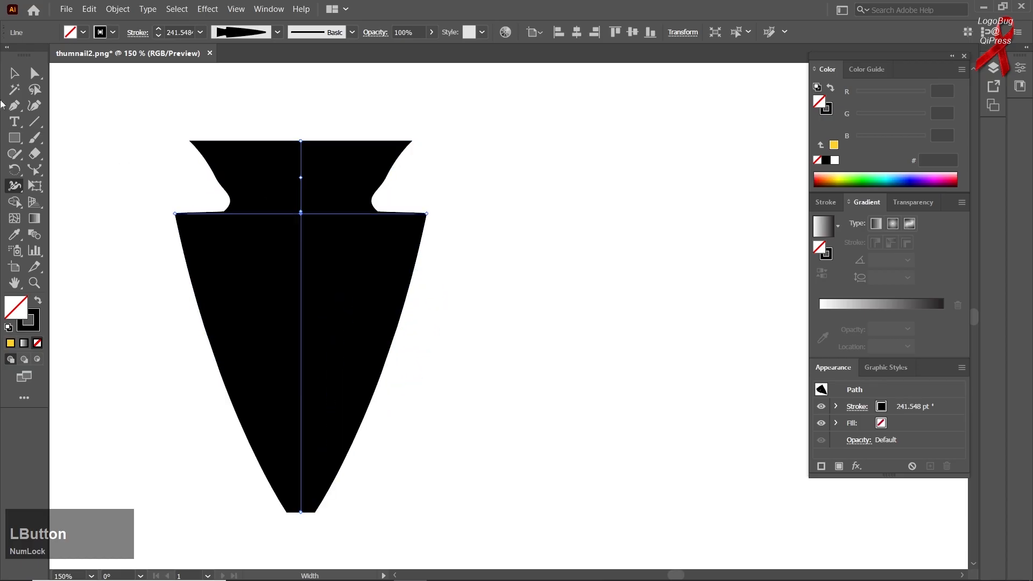
Move the vase-shaped line around the artboard and delete it
click(15, 73)
click(99, 119)
drag(245, 240, 327, 237)
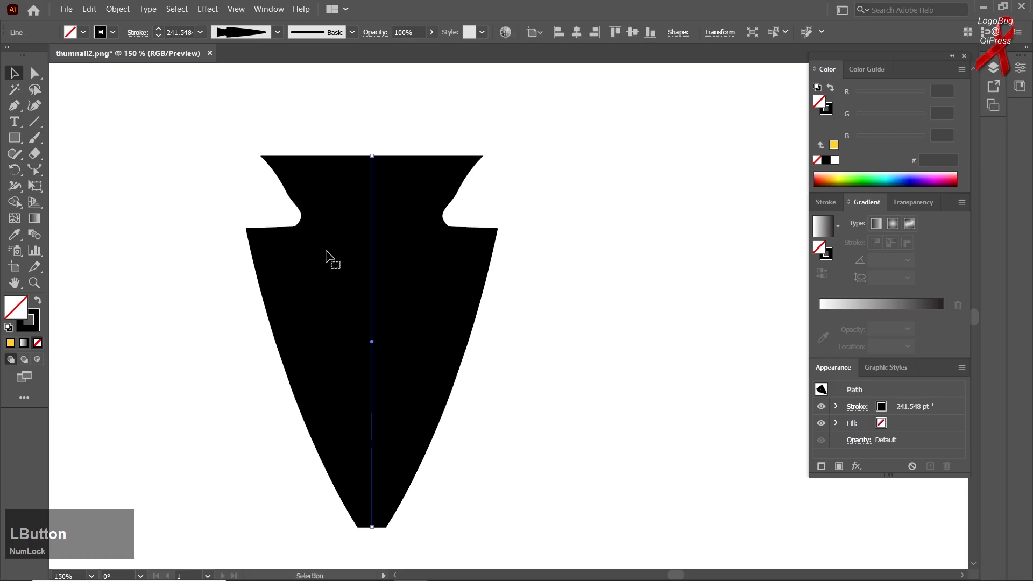
drag(317, 283, 269, 294)
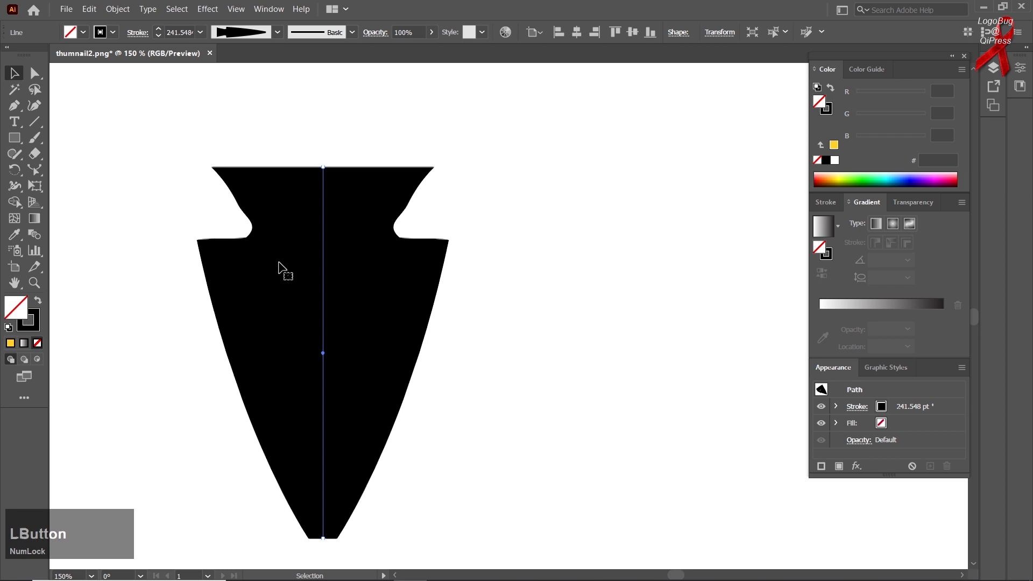
key(Delete)
Draw a tall arc curving down to the right and set its stroke weight to 28 pt
right_click(25, 146)
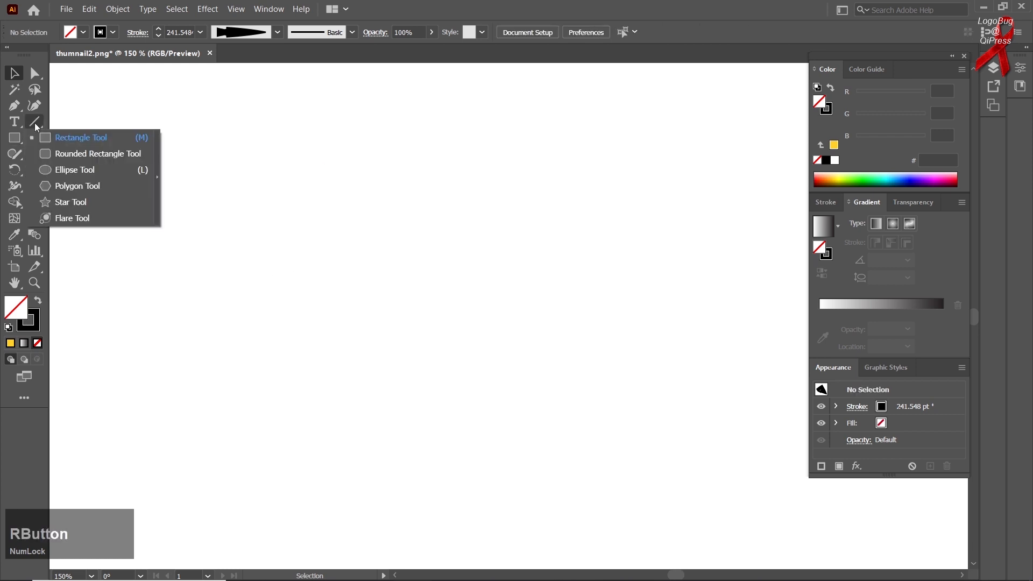
right_click(34, 122)
click(81, 116)
drag(278, 196, 360, 402)
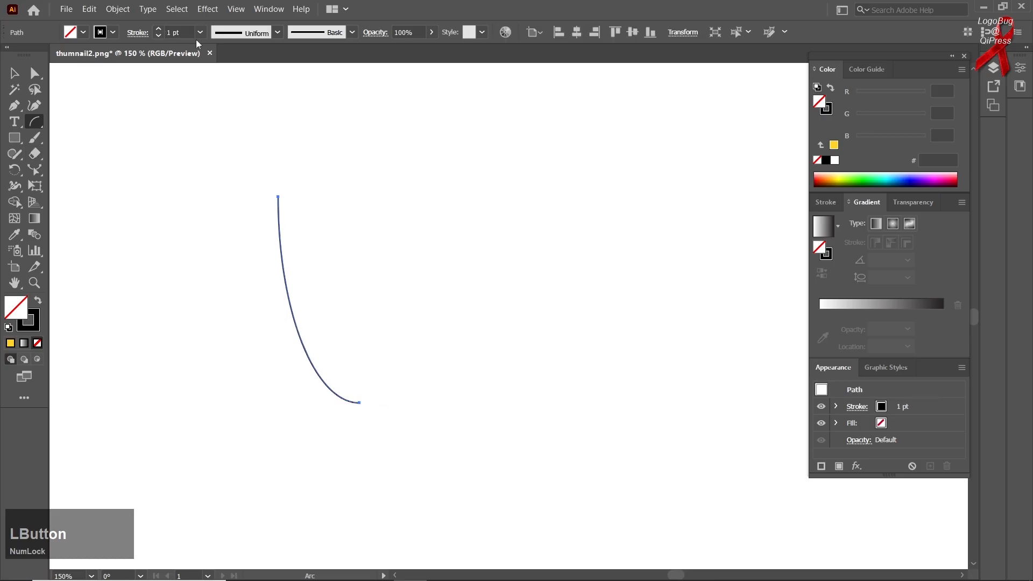
scroll(186, 34, up, 11)
scroll(183, 33, up, 16)
Widen the arc's lower end to about 66 px with the Width tool and add two 28 px width points along its upper half
right_click(34, 171)
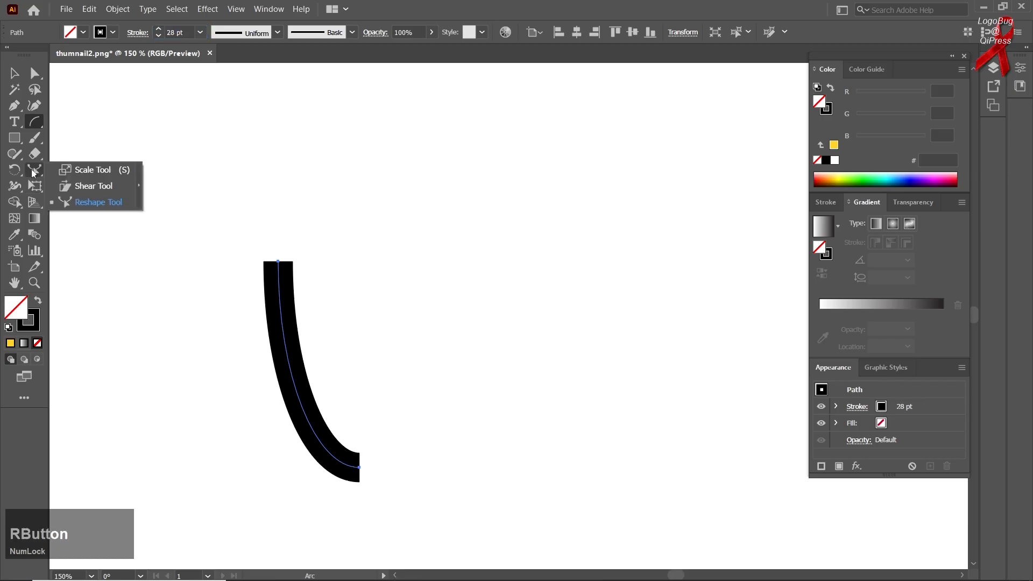
right_click(14, 185)
click(44, 186)
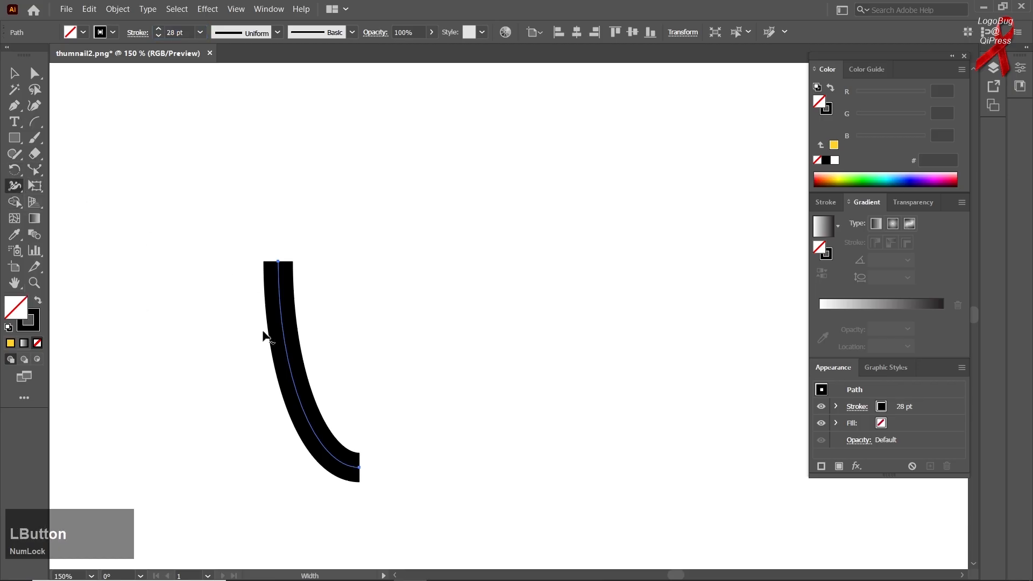
mouse_move(360, 468)
mouse_down()
mouse_move(383, 403)
mouse_move(357, 411)
mouse_move(334, 396)
mouse_move(334, 438)
mouse_up()
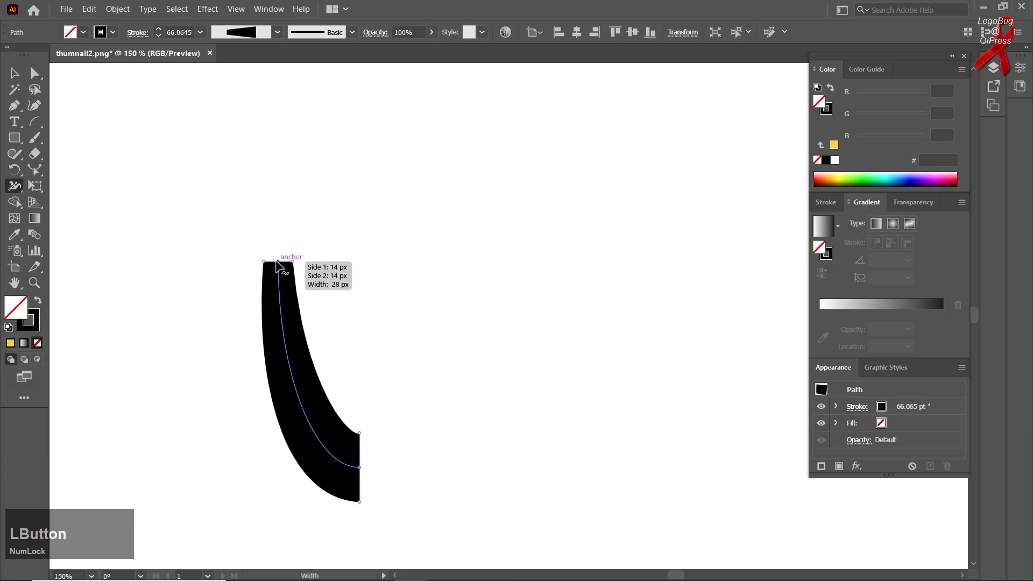
drag(276, 264, 272, 265)
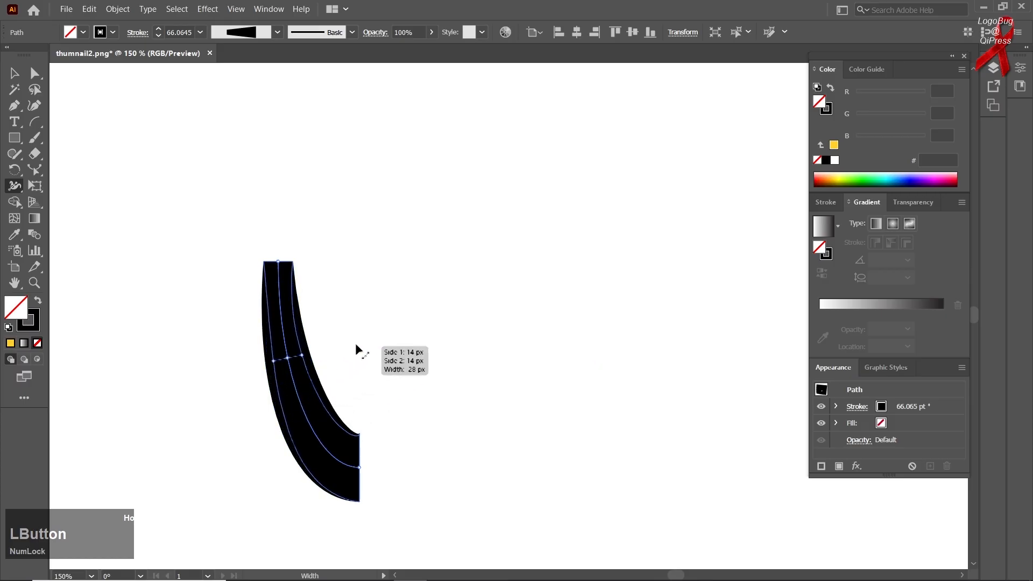
drag(454, 249, 395, 343)
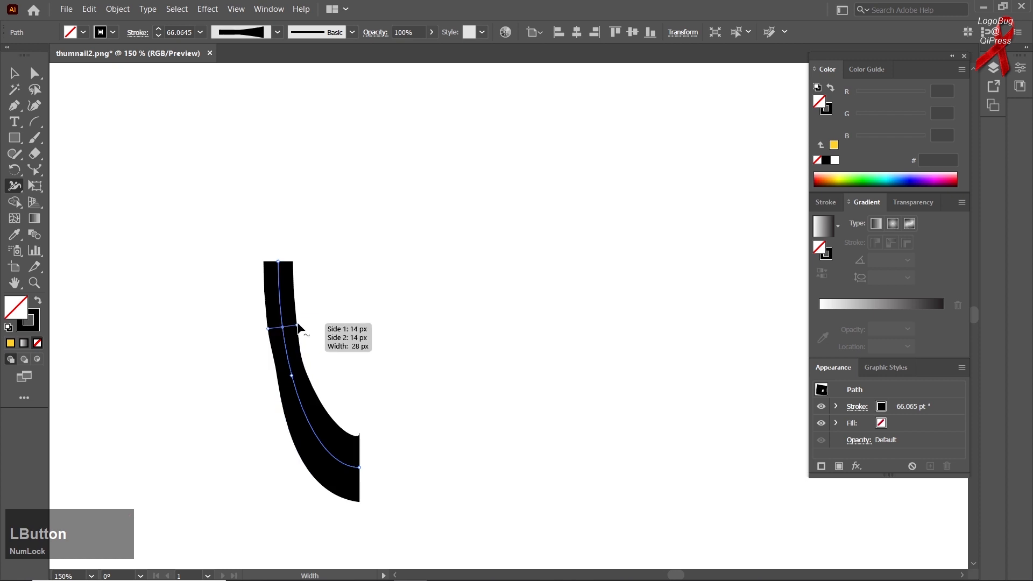
Reshape the arc's stroke profile into an upper bulge about 90 px wide, a pinched neck and a narrower lower end
drag(299, 327, 328, 321)
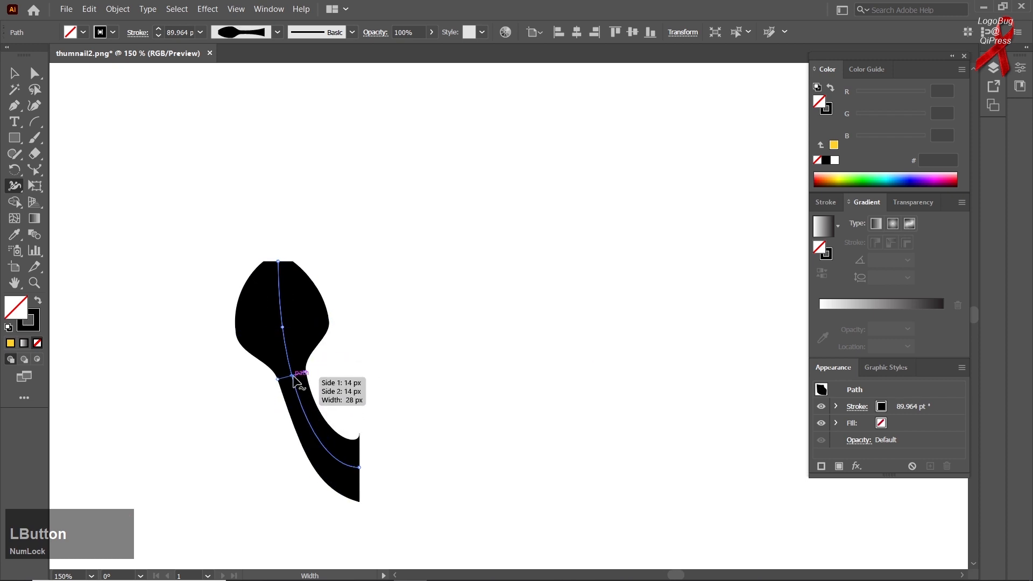
mouse_move(278, 381)
mouse_down()
mouse_move(224, 396)
mouse_move(291, 379)
mouse_up()
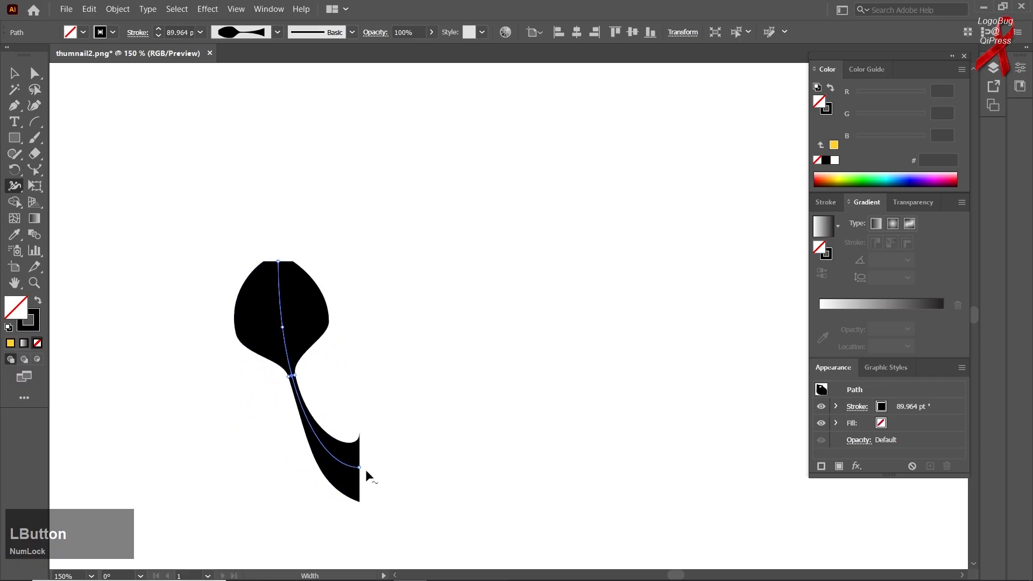
drag(359, 468, 362, 396)
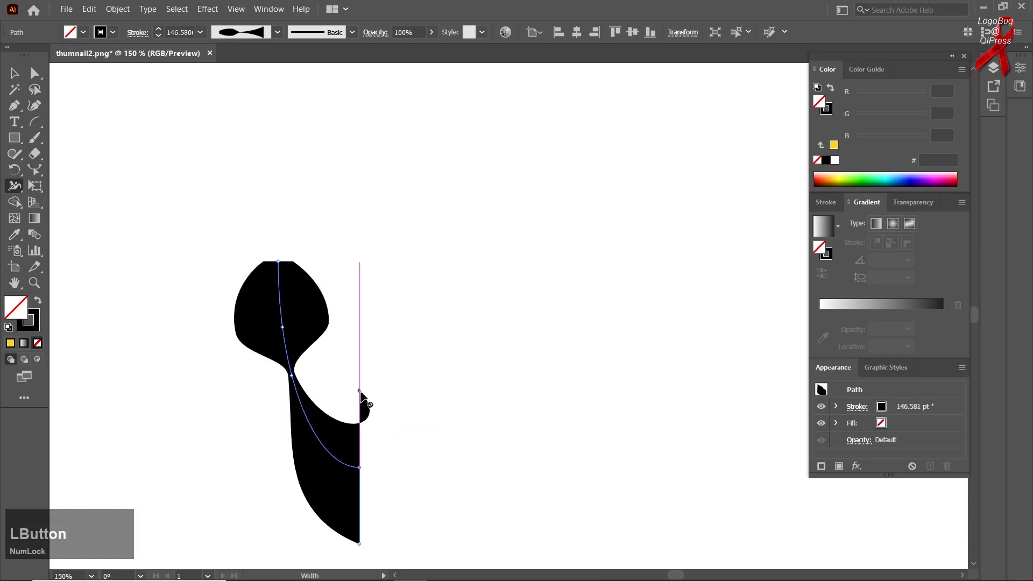
drag(359, 395, 359, 447)
mouse_move(358, 492)
mouse_down()
mouse_move(350, 544)
mouse_move(368, 493)
mouse_move(359, 460)
mouse_move(340, 466)
mouse_move(318, 438)
mouse_up()
Move the reshaped arc slightly upward and delete it
click(19, 79)
click(129, 176)
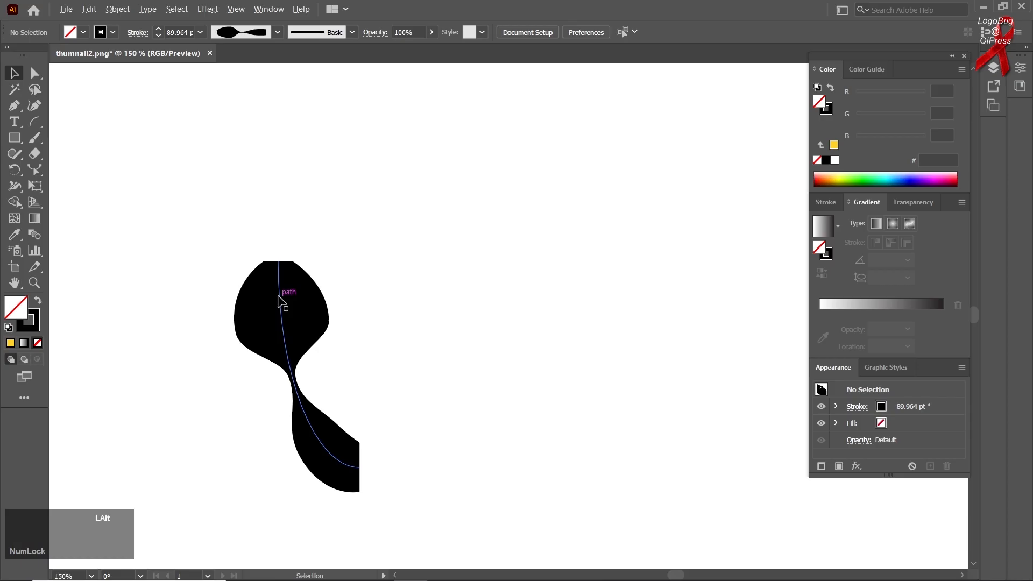
drag(279, 301, 294, 252)
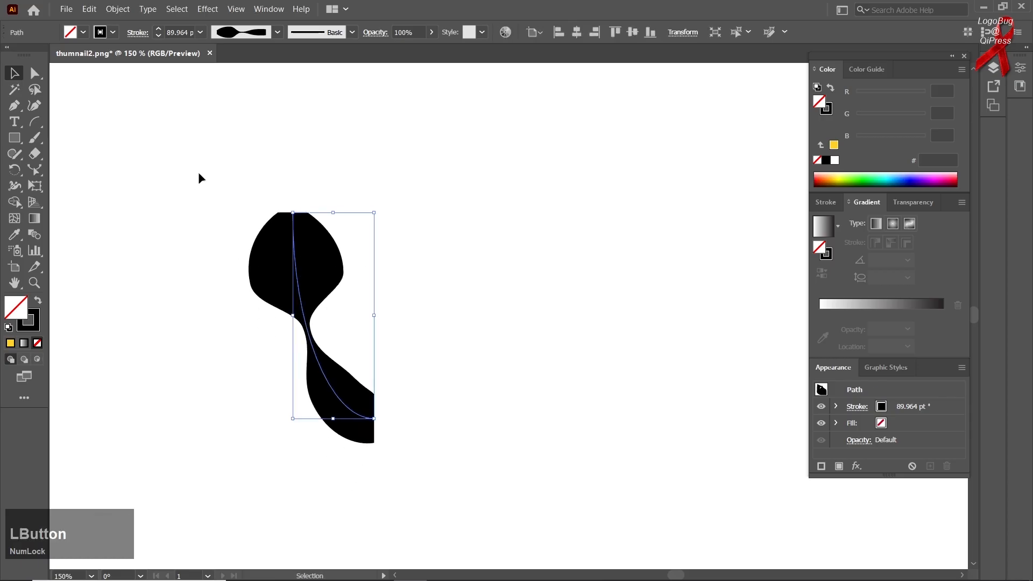
key(Delete)
right_click(21, 204)
click(70, 201)
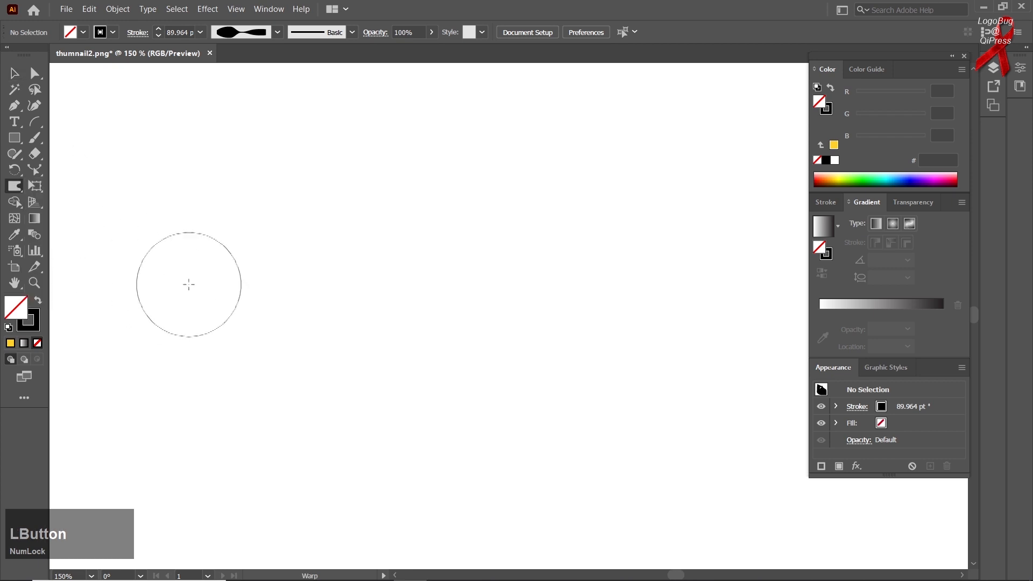
right_click(14, 186)
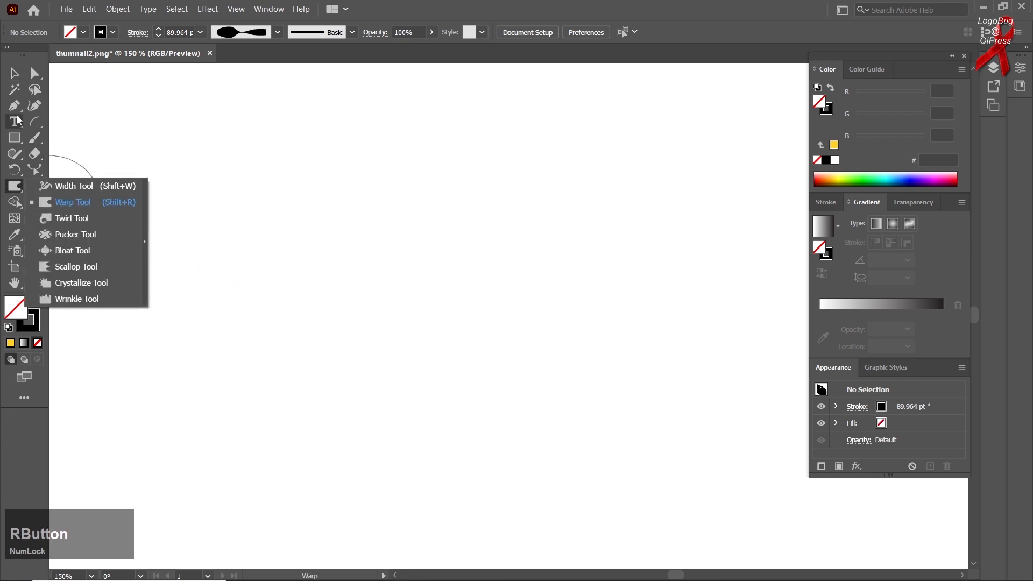
Draw a large square outward from its centre and give it a green fill (008600) with no stroke
right_click(14, 138)
click(67, 137)
drag(396, 341, 545, 490)
click(37, 300)
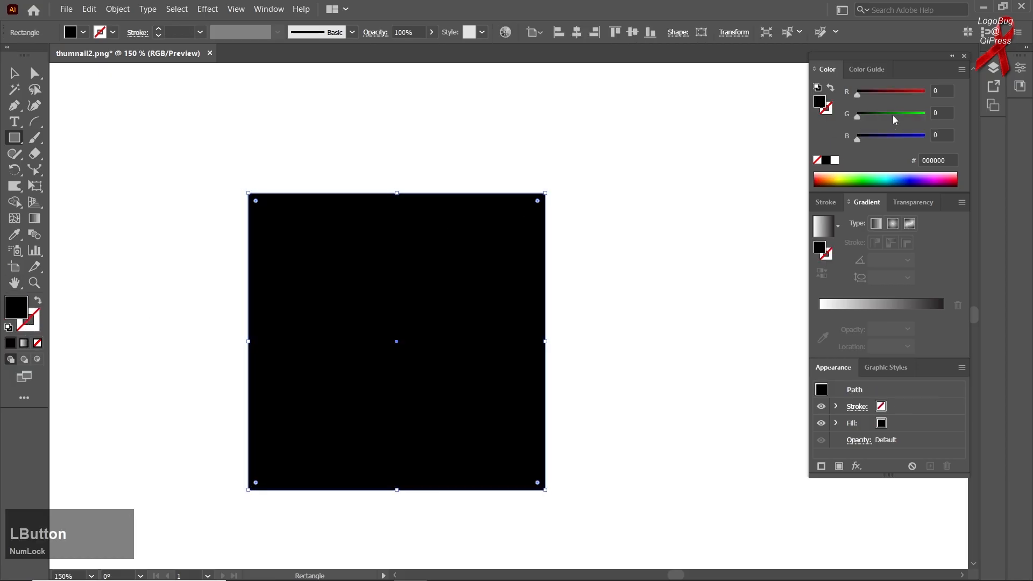
click(893, 116)
click(16, 74)
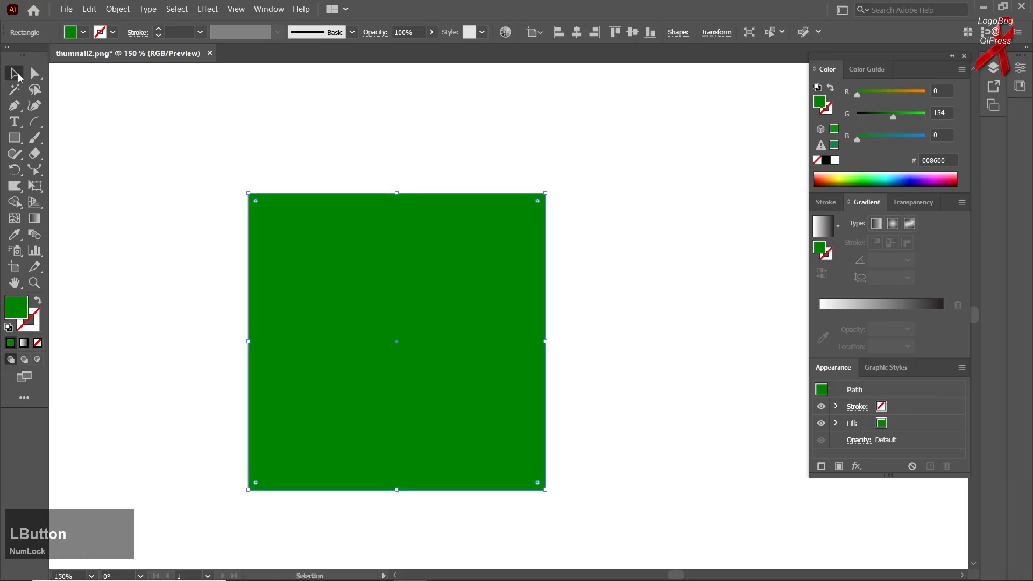
Warp the green square's top edge with the Warp tool into raised bumps with a dip between them
right_click(24, 144)
right_click(15, 186)
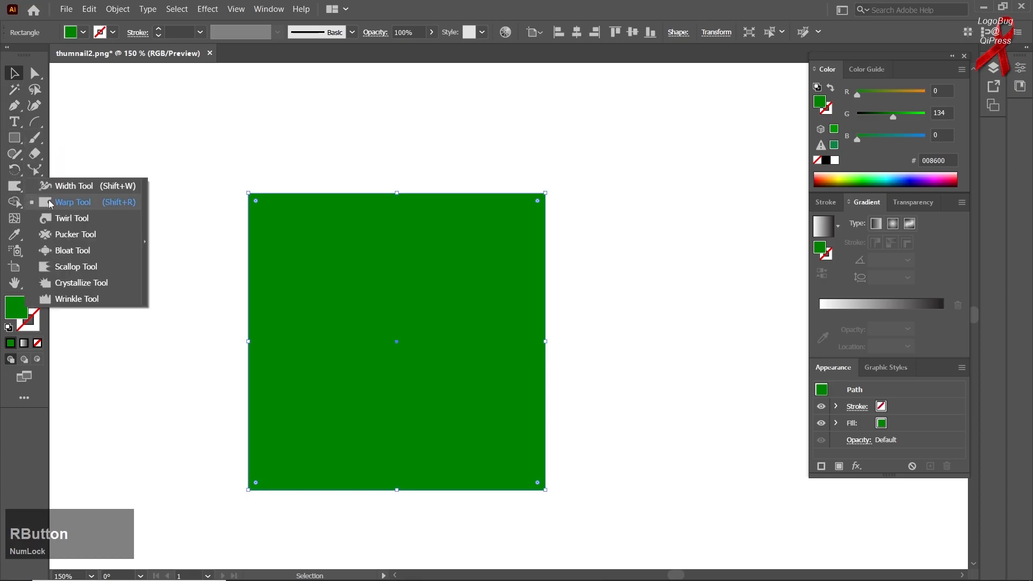
click(70, 202)
drag(312, 186, 314, 127)
mouse_move(415, 208)
mouse_down()
mouse_move(463, 203)
mouse_move(484, 175)
mouse_up()
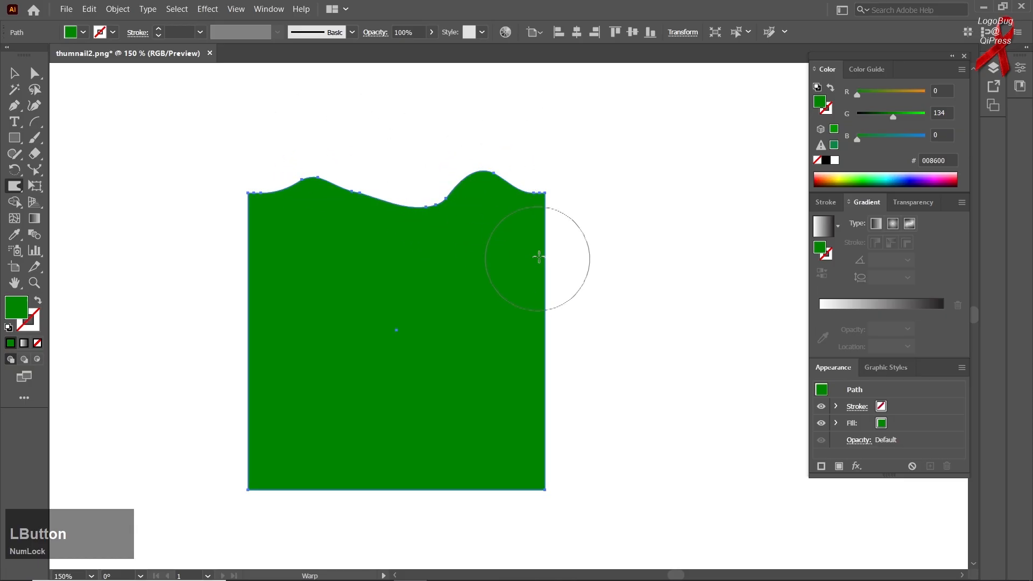
Warp the green square's right and bottom edges into wavy curves with the Warp tool
drag(519, 260, 499, 289)
drag(541, 350, 569, 355)
mouse_move(542, 420)
mouse_down()
mouse_move(510, 404)
mouse_move(501, 449)
mouse_up()
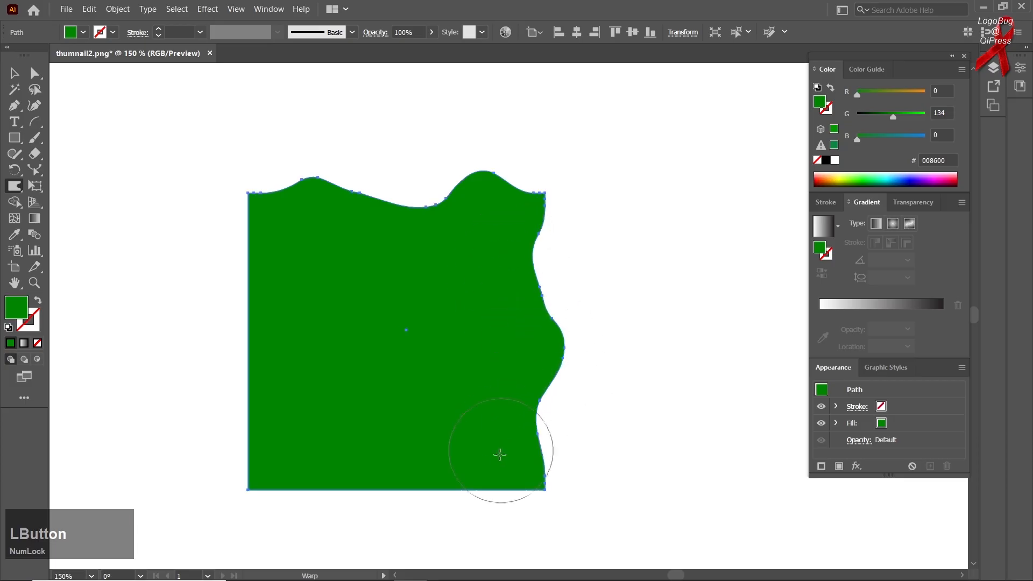
drag(492, 501, 492, 504)
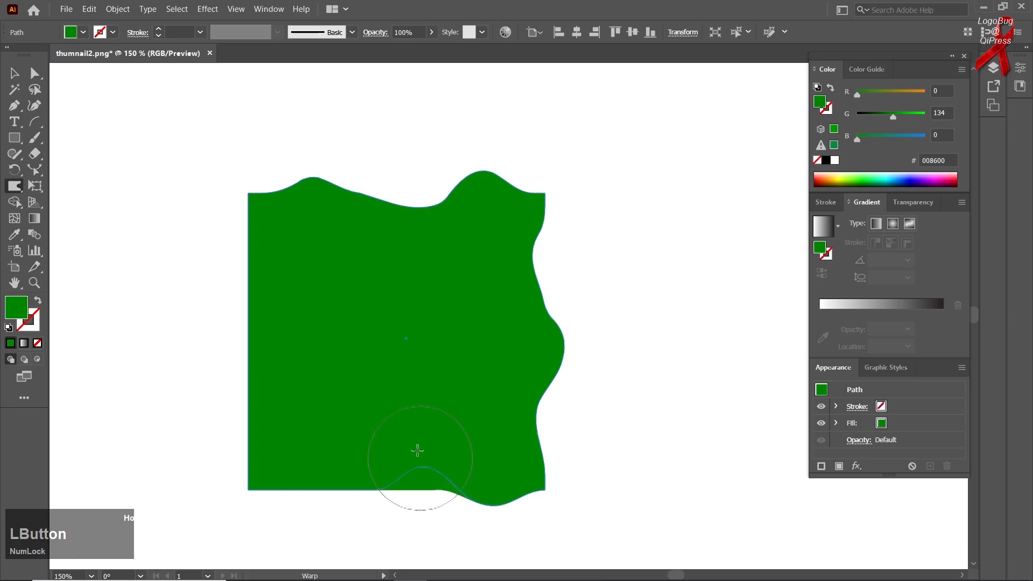
drag(420, 456, 420, 452)
Undo the warp strokes on the green square back to the first bump on its top edge
key(ctrl+z)
key(ctrl+z)
key(ctrl+z)
key(ctrl+z)
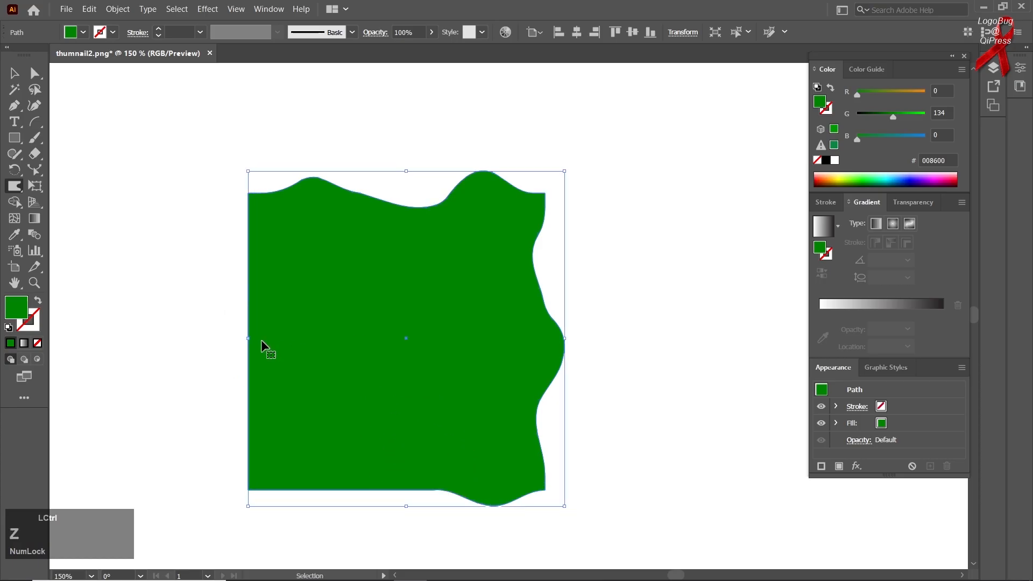
key(ctrl+z)
key(ctrl+z)
key(ctrl+z)
key(ctrl+z)
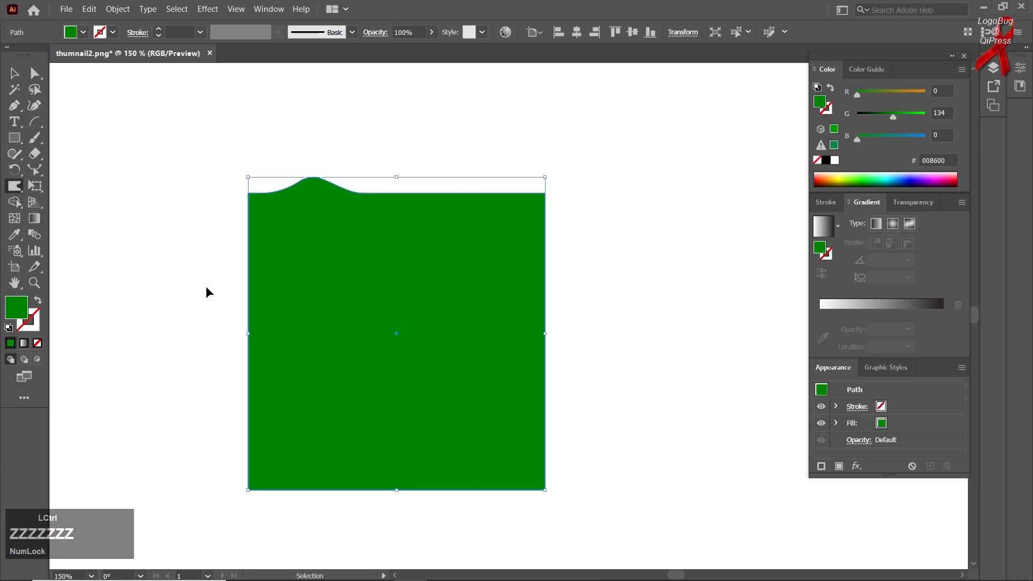
Twirl the green square's four corners into spirals and curl its left and right edges with the Twirl tool
right_click(9, 187)
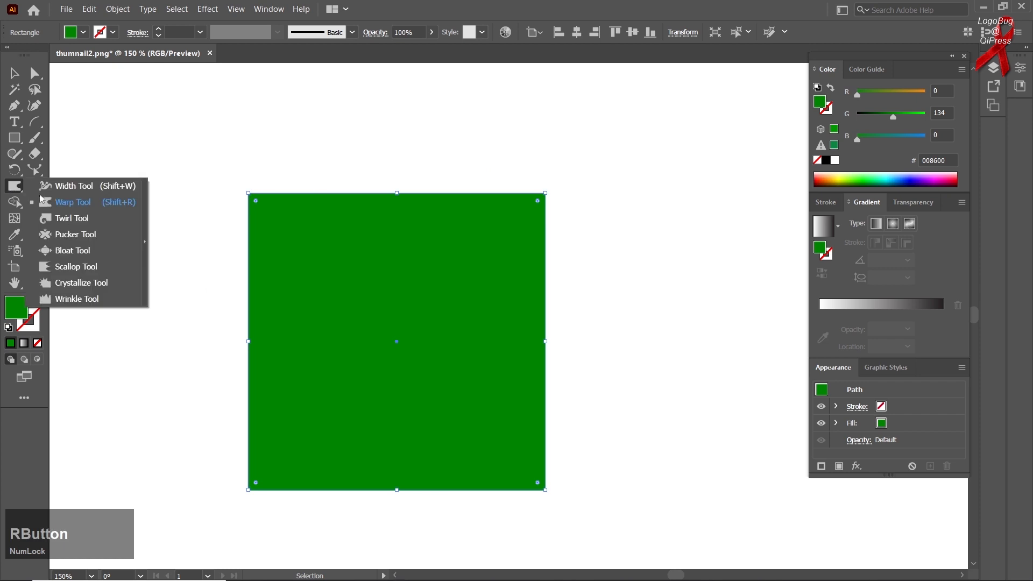
click(64, 217)
drag(247, 192, 248, 192)
drag(545, 192, 545, 192)
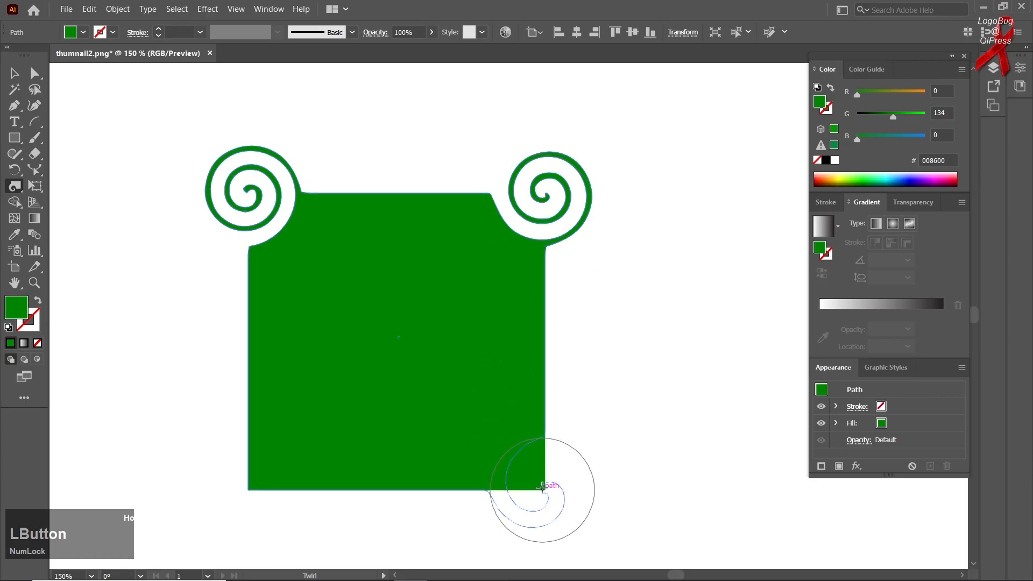
drag(542, 487, 542, 487)
drag(254, 487, 253, 487)
drag(270, 339, 270, 339)
drag(524, 342, 524, 342)
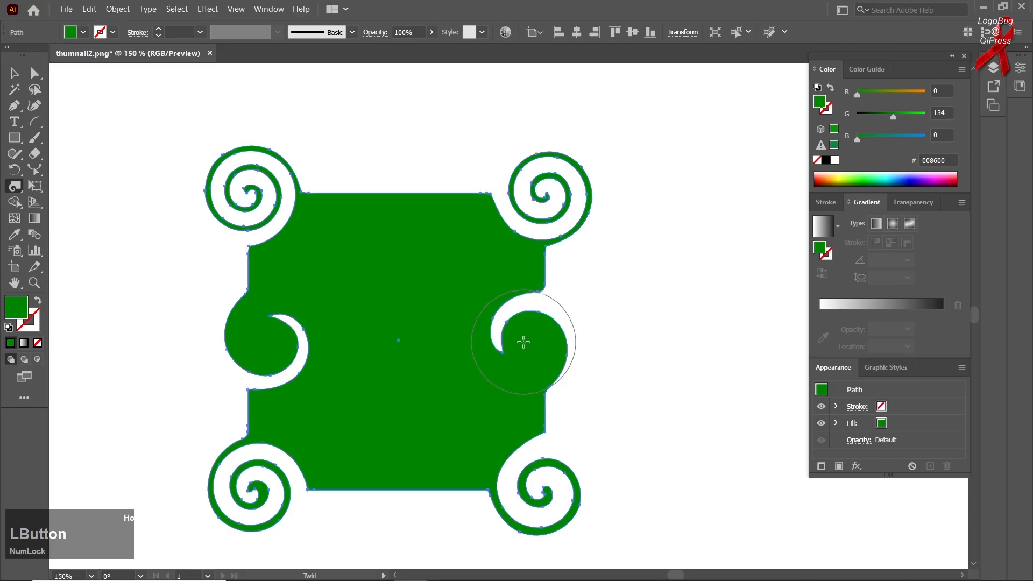
Delete the twirled green square from the artboard
click(22, 74)
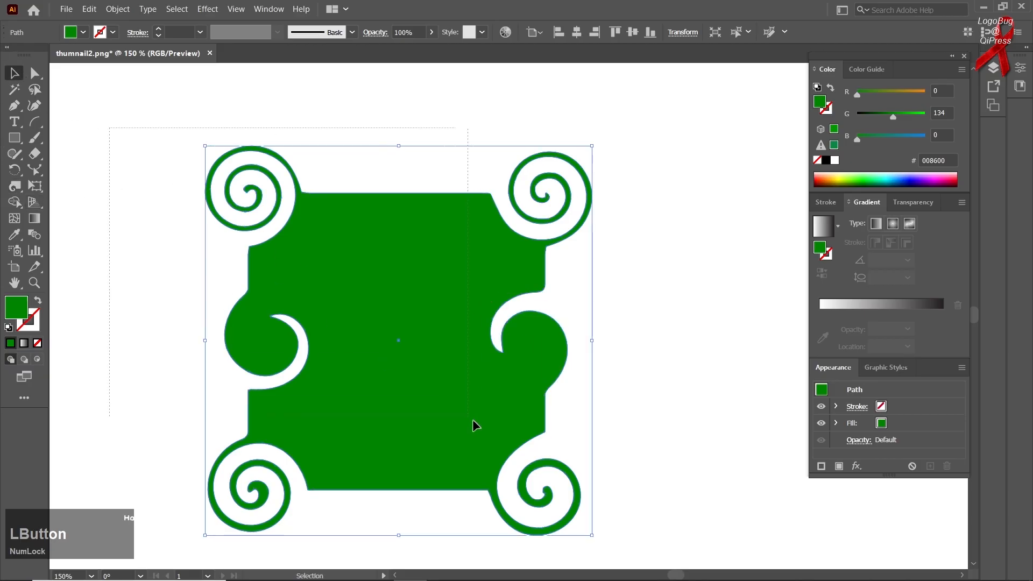
key(Delete)
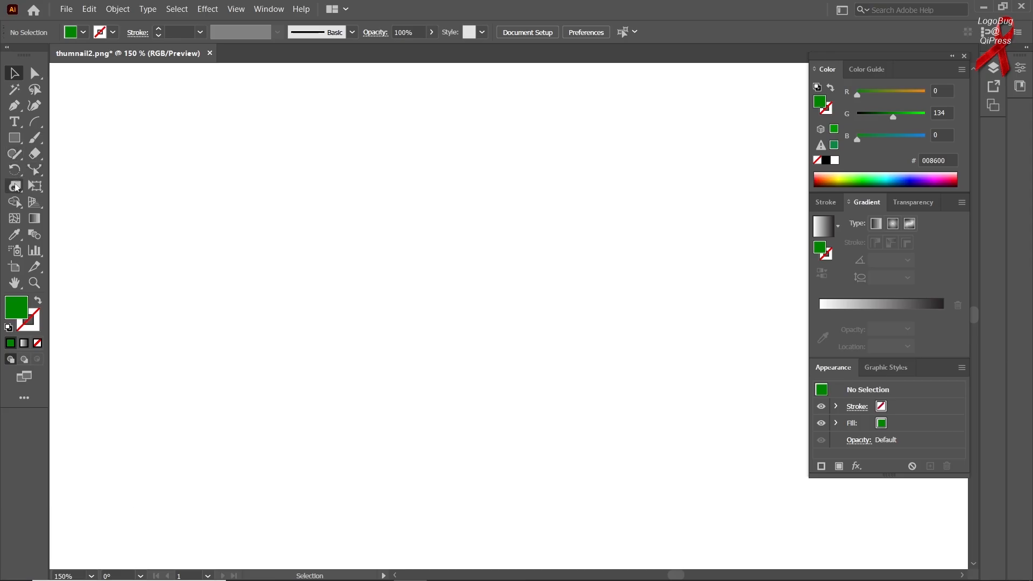
right_click(17, 187)
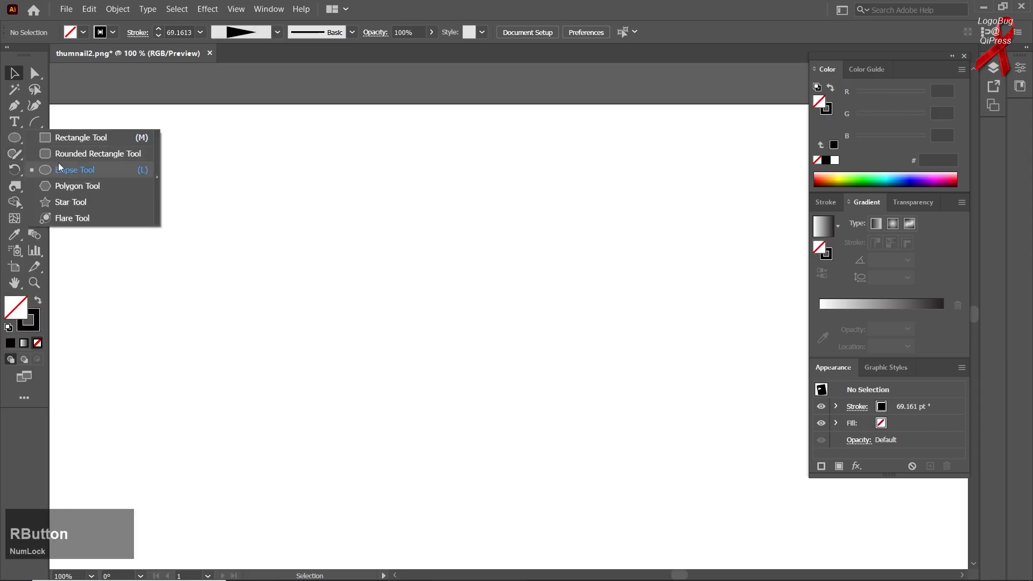
Draw a tall, narrow ellipse and give it a light green fill (A1FF55) with no stroke
click(64, 170)
drag(330, 212, 383, 387)
click(849, 178)
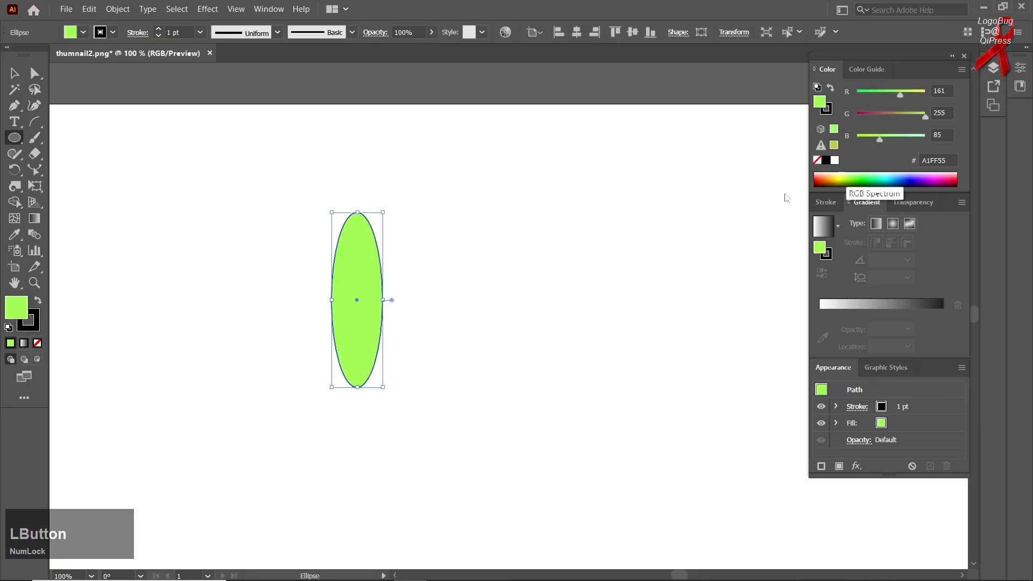
click(34, 327)
click(37, 343)
click(11, 312)
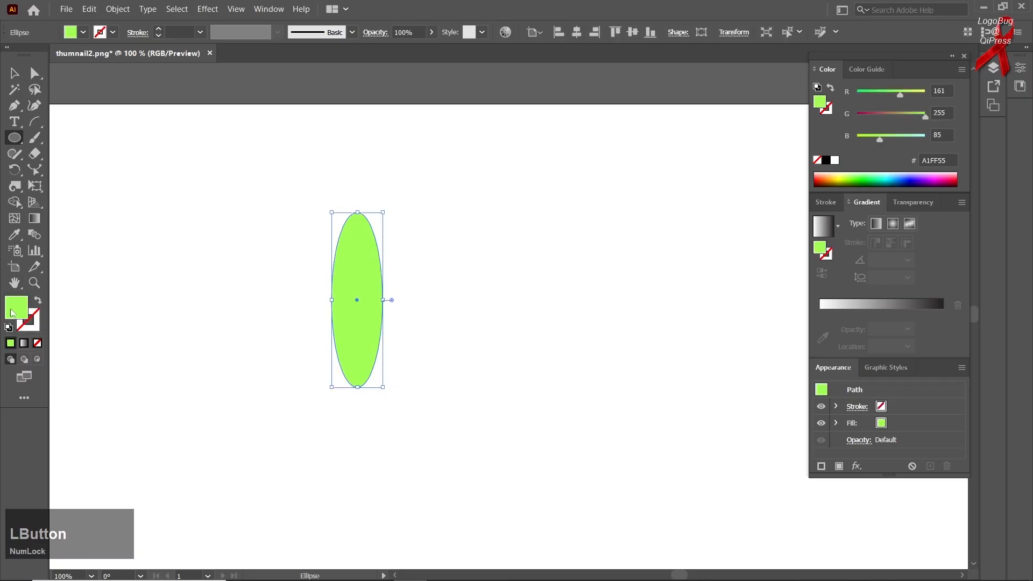
Rotate a copy of the ellipse around a point just below its lower end and repeat it into a full ring of petals
click(22, 167)
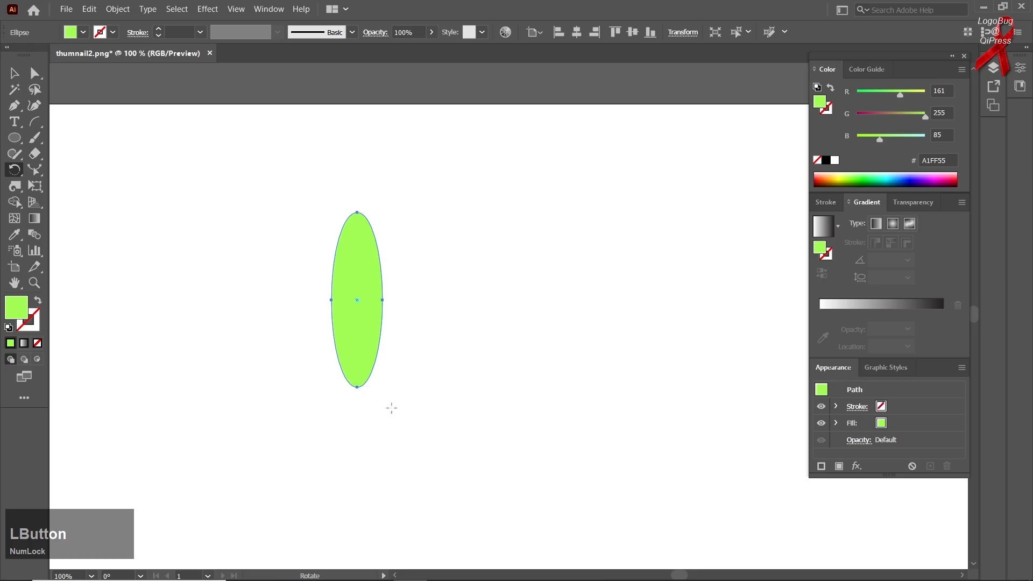
alt+scroll(355, 400, down, 1)
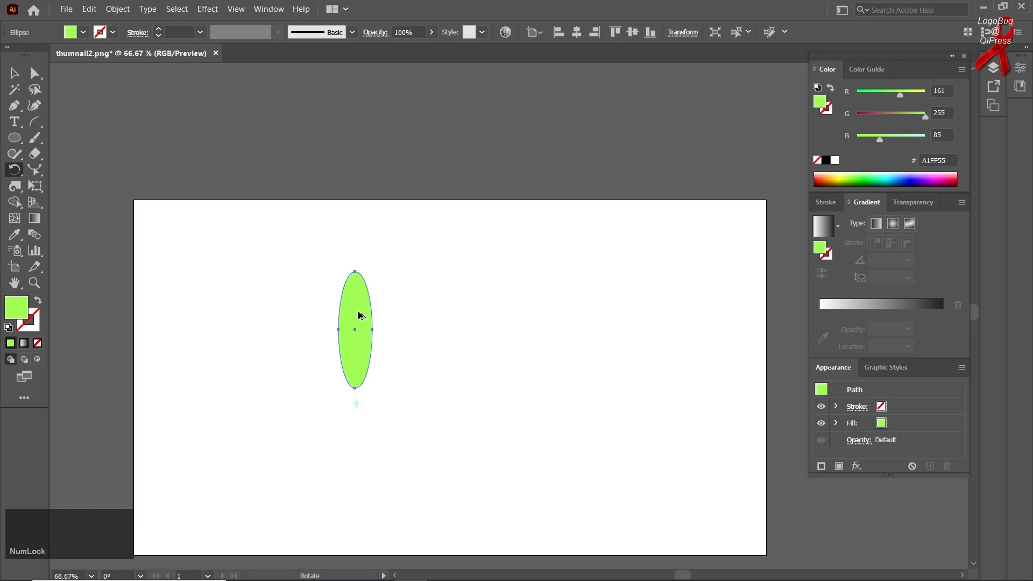
alt+drag(357, 311, 342, 312)
key(ctrl+d)
key(ctrl+d)
key(ctrl+d)
key(ctrl+d)
key(ctrl+d)
key(ctrl+d)
key(ctrl+d)
key(ctrl+d)
key(ctrl+d)
key(ctrl+d)
key(ctrl+d)
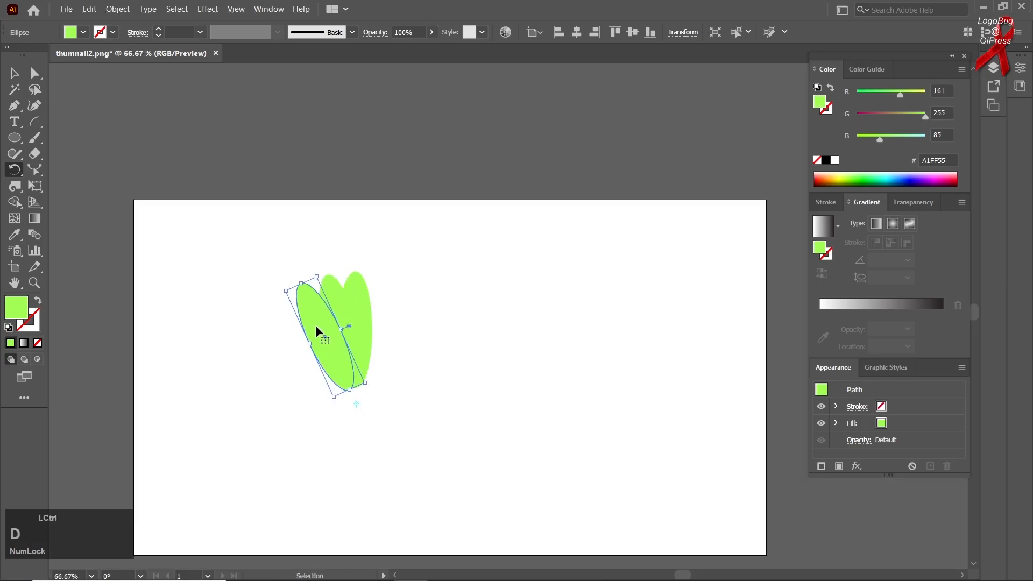
key(ctrl+d)
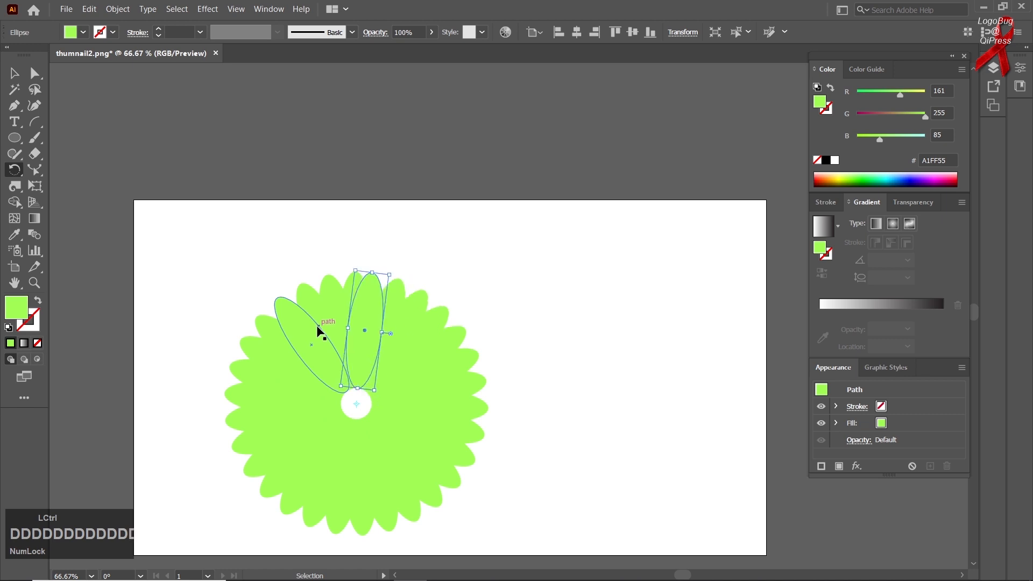
Select all the petals and set their blending mode to Multiply
click(20, 78)
scroll(265, 224, down, 5)
drag(237, 184, 586, 476)
click(912, 203)
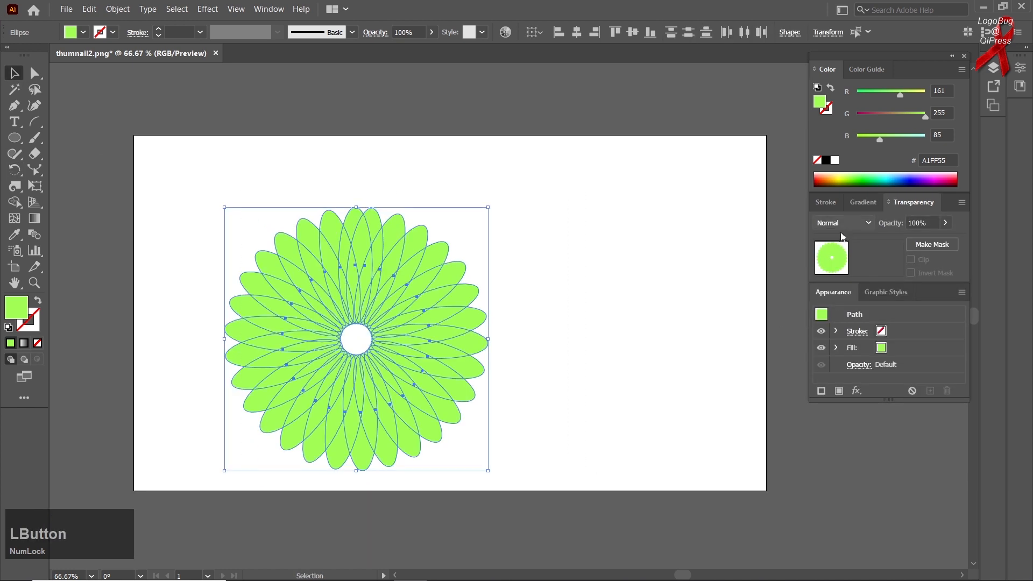
click(841, 224)
click(842, 280)
click(852, 223)
click(859, 265)
click(143, 156)
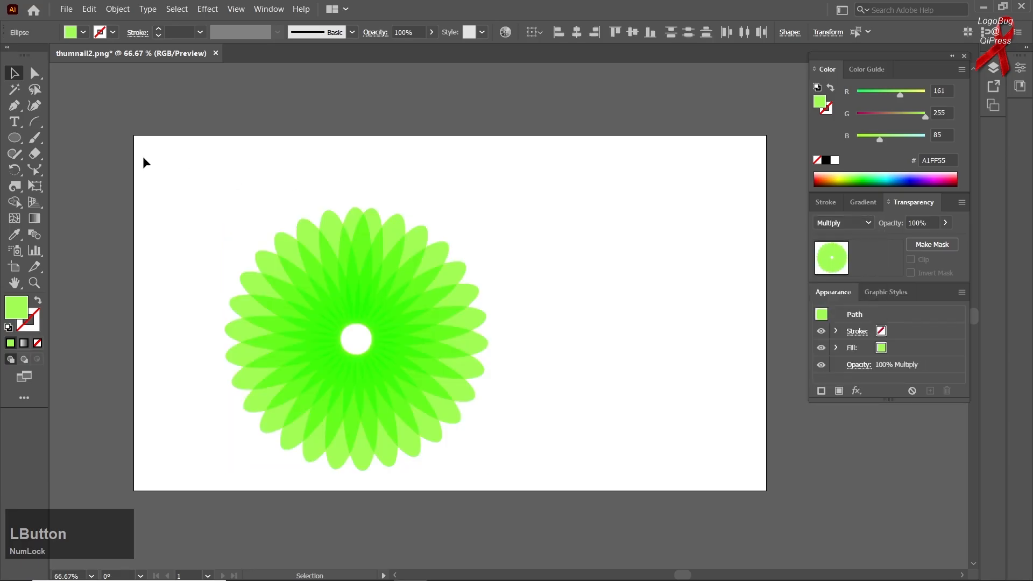
Select all the overlapping petals and group them into one flower
drag(143, 156, 603, 475)
key(ctrl)
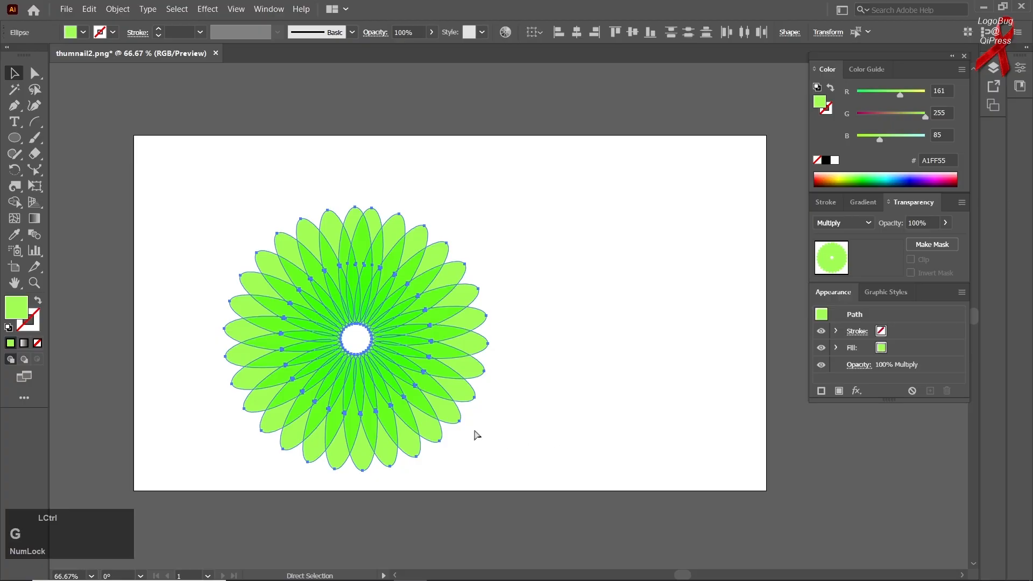
key(ctrl+g)
Set the Twirl tool's twirl rate to 71°
right_click(19, 184)
click(59, 218)
double_click(15, 187)
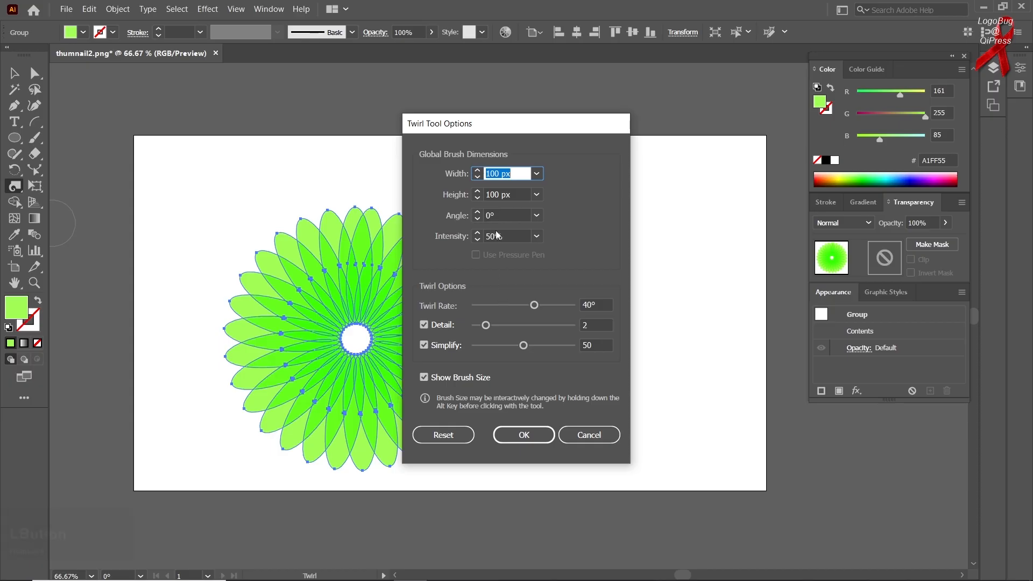
drag(534, 305, 544, 305)
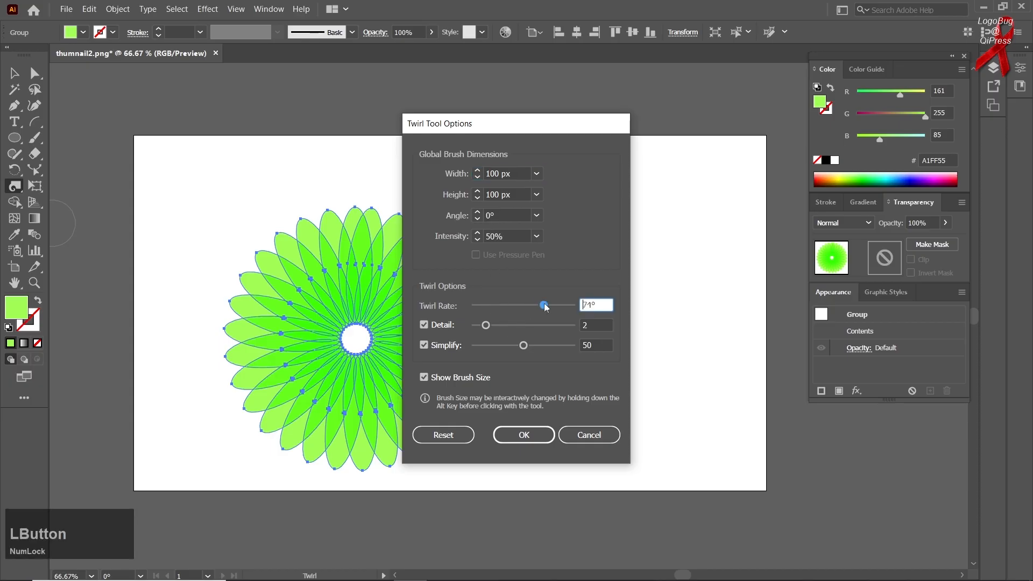
click(539, 433)
Scale the flower group down until it is small enough to fit inside the Twirl brush
key(v)
scroll(357, 349, up, 4)
scroll(334, 302, down, 4)
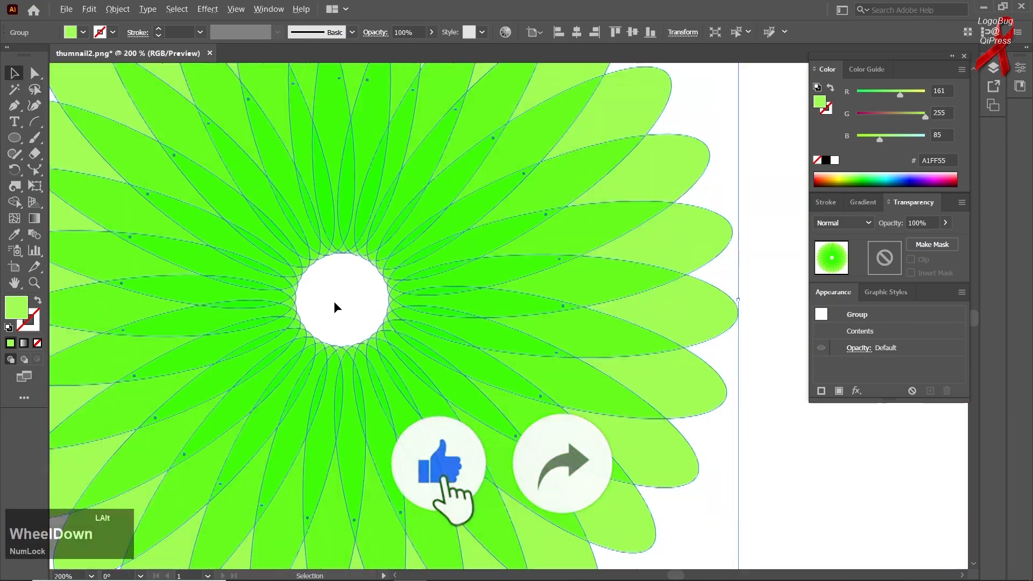
drag(468, 433, 356, 321)
scroll(339, 309, up, 3)
scroll(339, 312, up, 3)
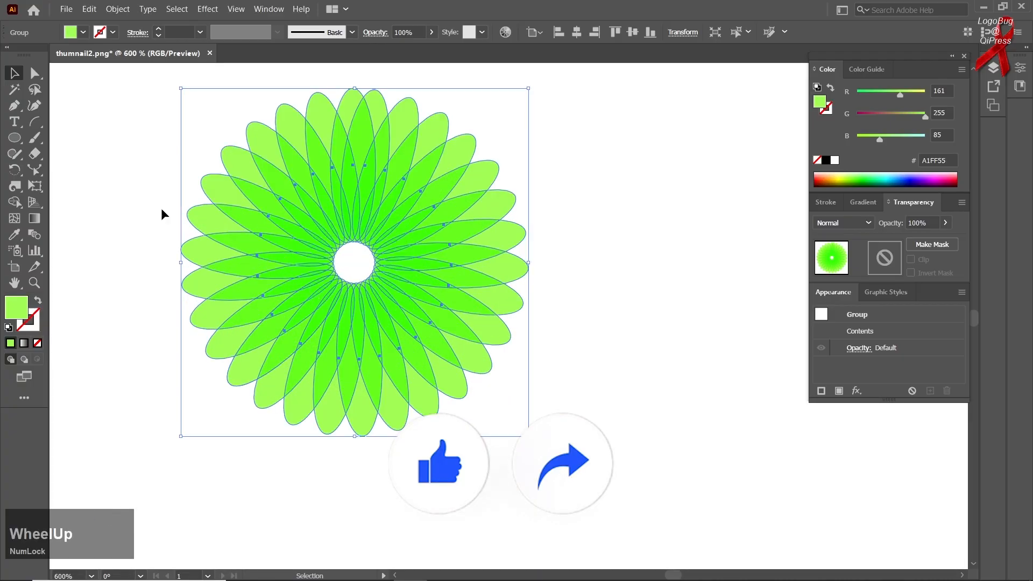
Twirl the whole flower from its centre into a swirl and move it down and to the right
right_click(15, 185)
click(66, 218)
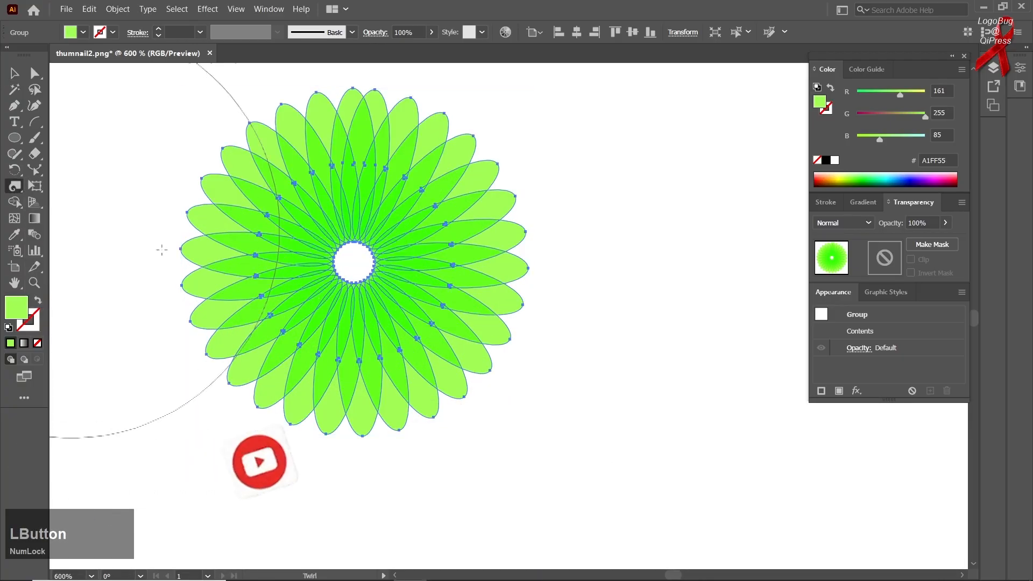
click(346, 265)
click(15, 72)
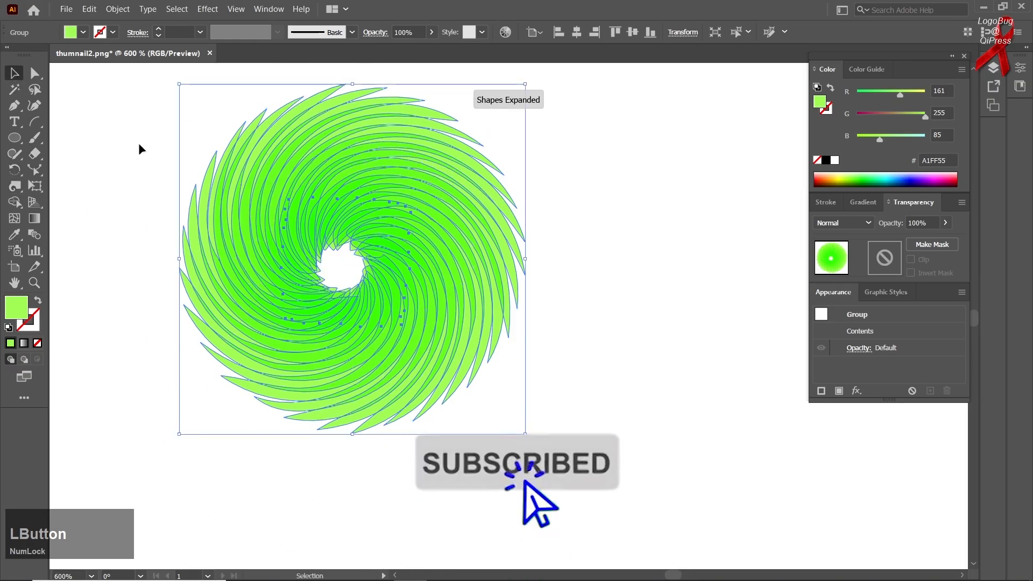
click(137, 173)
drag(320, 228, 401, 295)
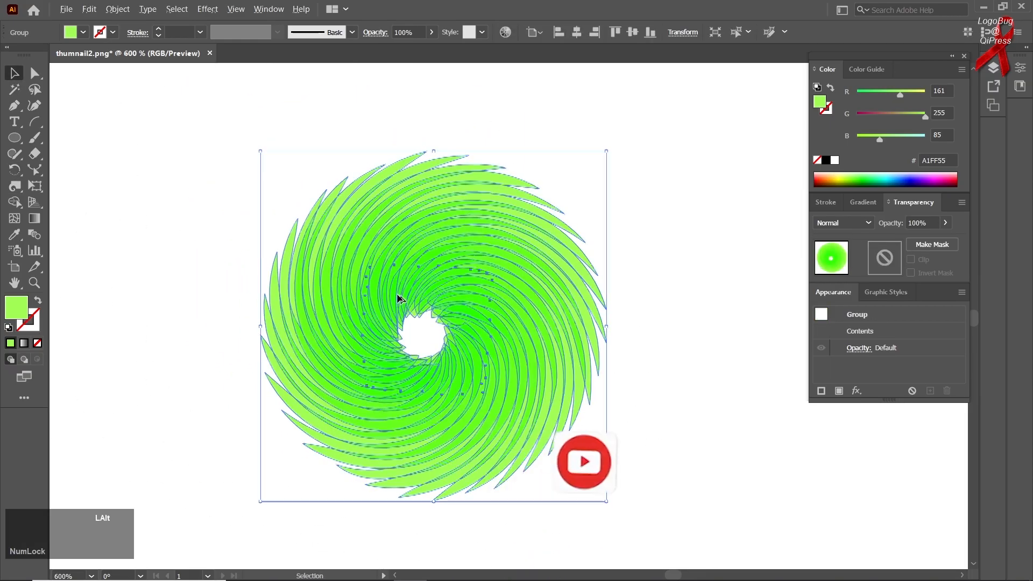
Select the twirled flower and delete it
click(452, 118)
scroll(462, 264, down, 3)
drag(494, 343, 331, 279)
key(Delete)
Draw a large rectangle with the light green fill (A1FF55) and no stroke
right_click(14, 138)
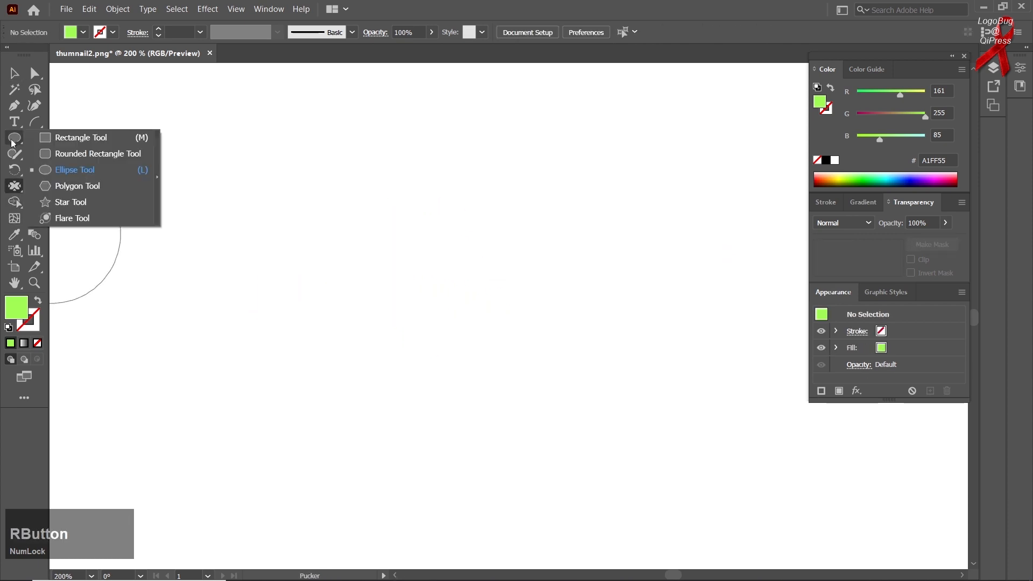
click(67, 144)
drag(281, 250, 571, 489)
Distort the light green rectangle's edges into peaks and dips with the Pucker tool, working clockwise from its top edge
right_click(15, 186)
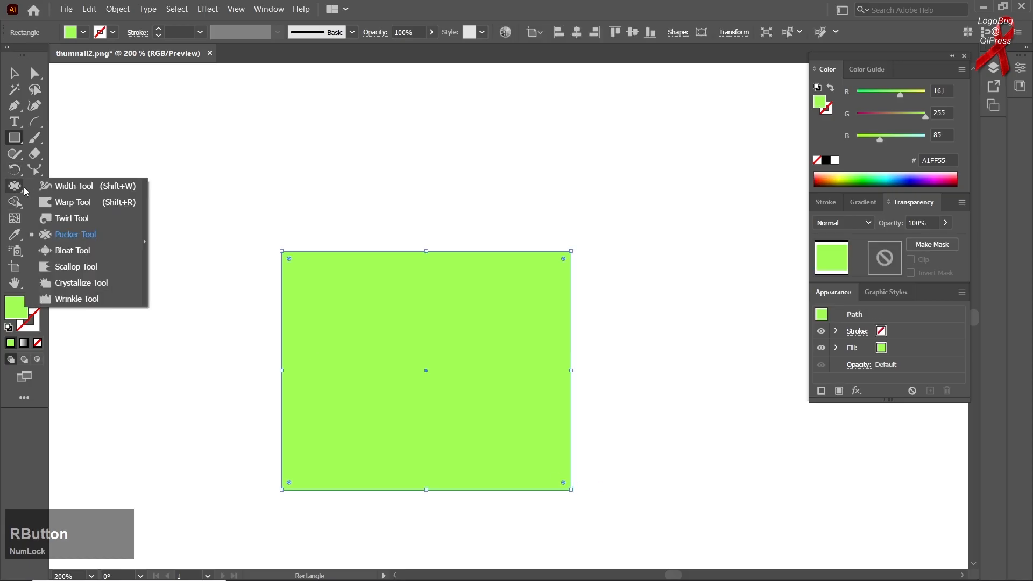
click(81, 233)
mouse_move(294, 231)
mouse_down()
mouse_move(422, 233)
mouse_move(442, 294)
mouse_move(502, 285)
mouse_up()
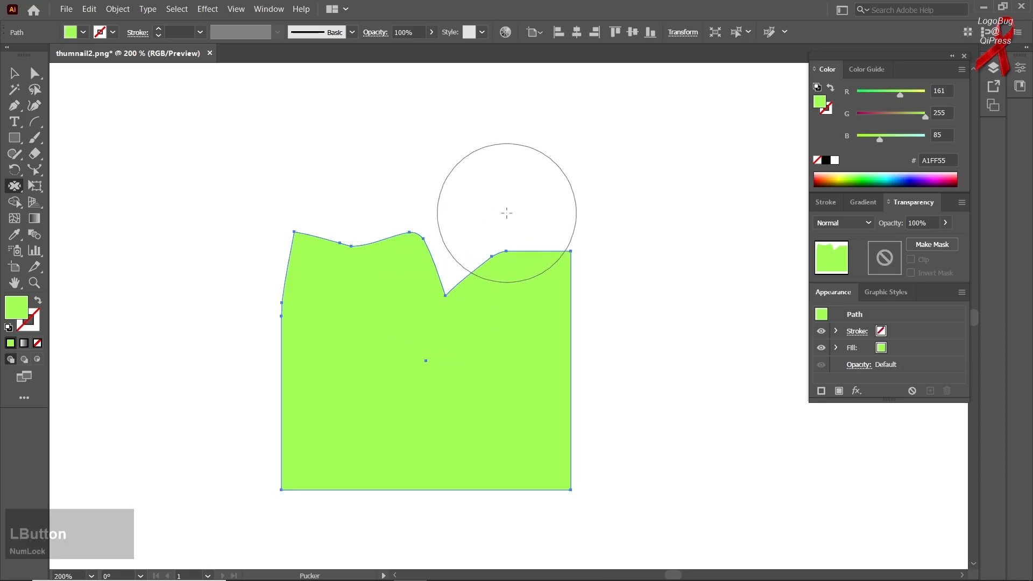
drag(507, 213, 603, 321)
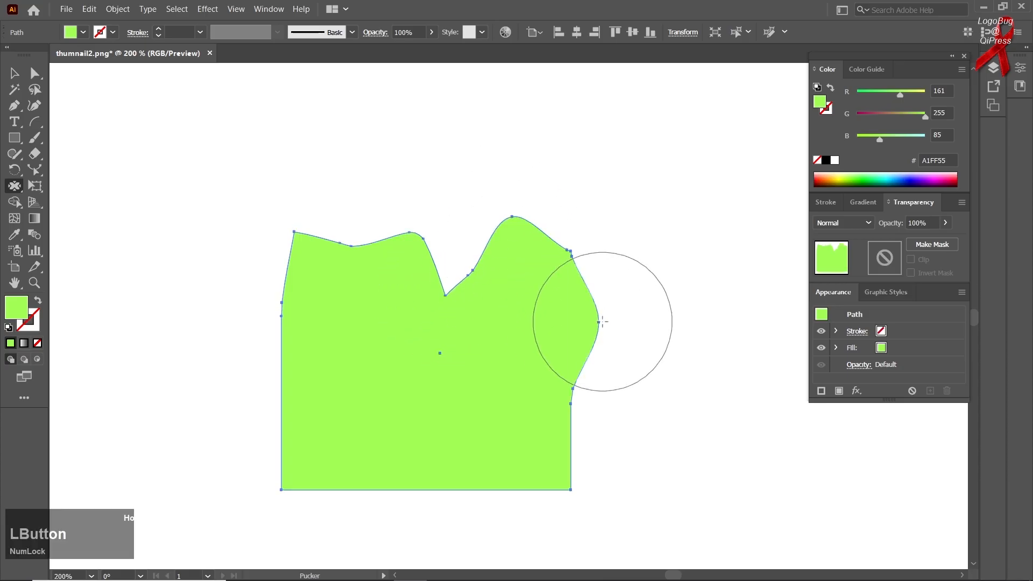
mouse_move(547, 414)
mouse_down()
mouse_move(466, 489)
mouse_move(463, 459)
mouse_up()
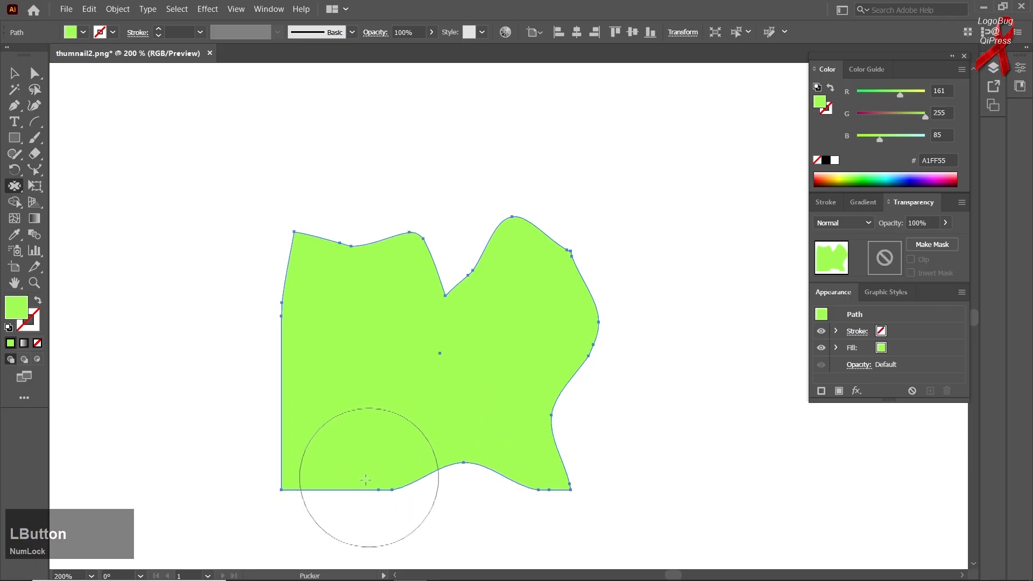
mouse_move(358, 511)
mouse_down()
mouse_move(271, 420)
mouse_move(282, 325)
mouse_move(323, 316)
mouse_move(263, 324)
mouse_move(244, 347)
mouse_up()
Undo all the pucker strokes on the light green rectangle
key(ctrl+z)
key(ctrl+z)
key(ctrl+z)
key(ctrl+z)
key(ctrl+z)
key(ctrl+z)
key(ctrl+z)
key(ctrl+z)
key(ctrl+z)
key(ctrl+z)
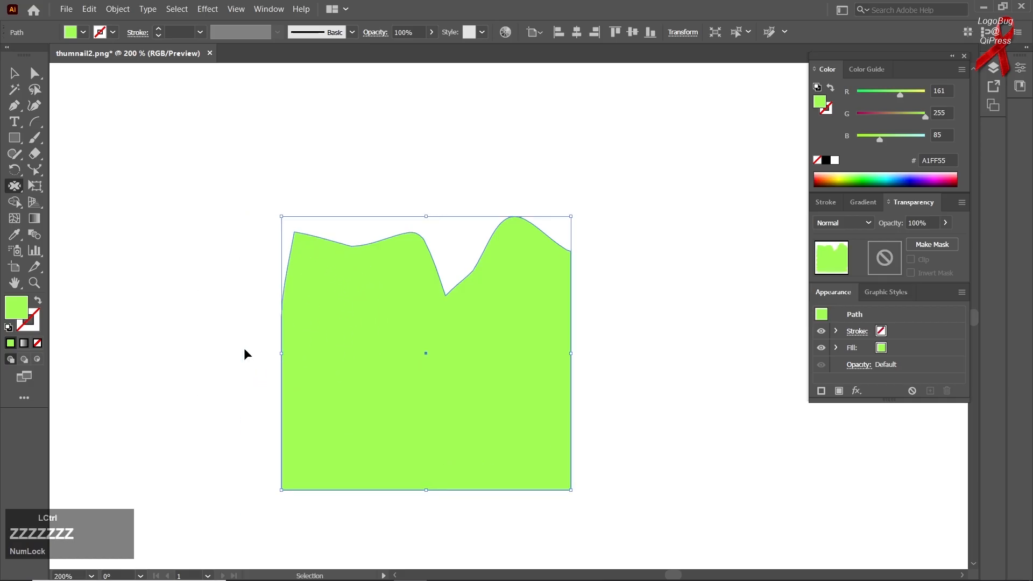
key(ctrl+z)
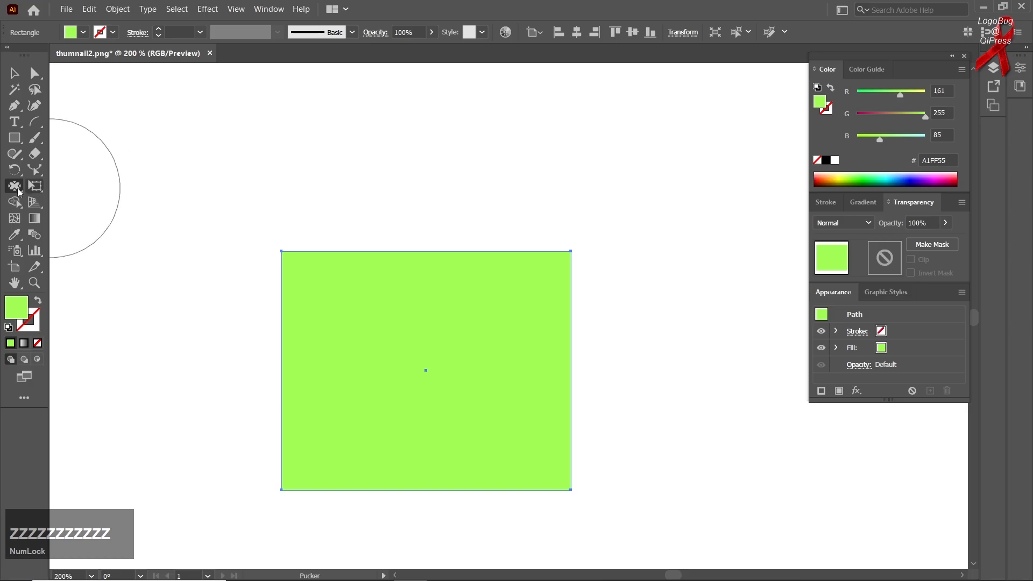
Push rounded bulges and hollows into the rectangle's edges with the Bloat tool
right_click(14, 186)
click(54, 250)
drag(330, 259, 339, 240)
mouse_move(460, 243)
mouse_down()
mouse_move(417, 362)
mouse_move(249, 373)
mouse_move(320, 473)
mouse_move(372, 434)
mouse_up()
mouse_move(542, 362)
mouse_down()
mouse_move(529, 362)
mouse_move(511, 410)
mouse_up()
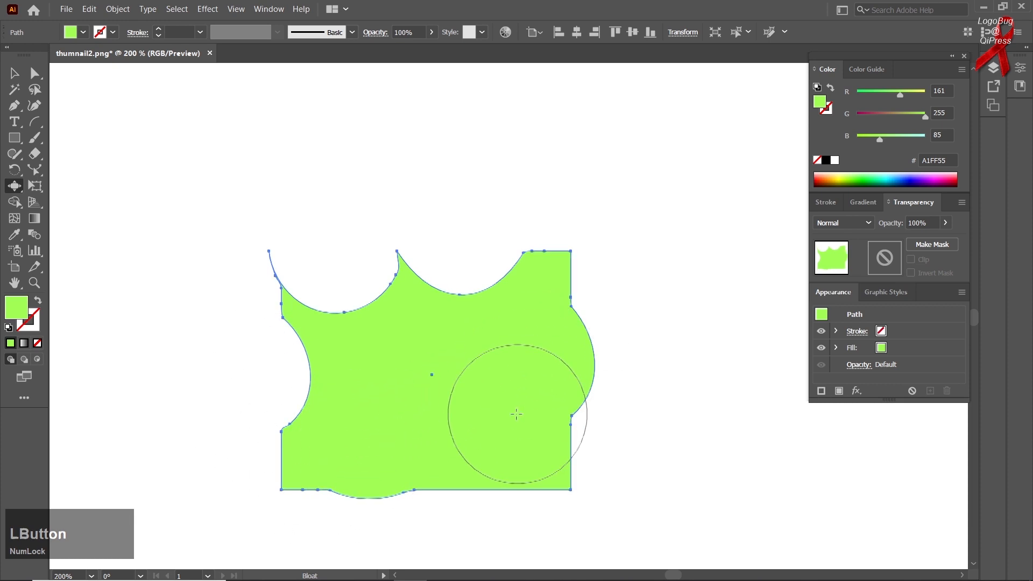
scroll(512, 413, down, 1)
drag(497, 461, 498, 464)
Undo the bloat strokes on the rectangle
key(ctrl+z)
key(ctrl+z)
key(ctrl+z)
key(ctrl+z)
key(ctrl+z)
key(ctrl+z)
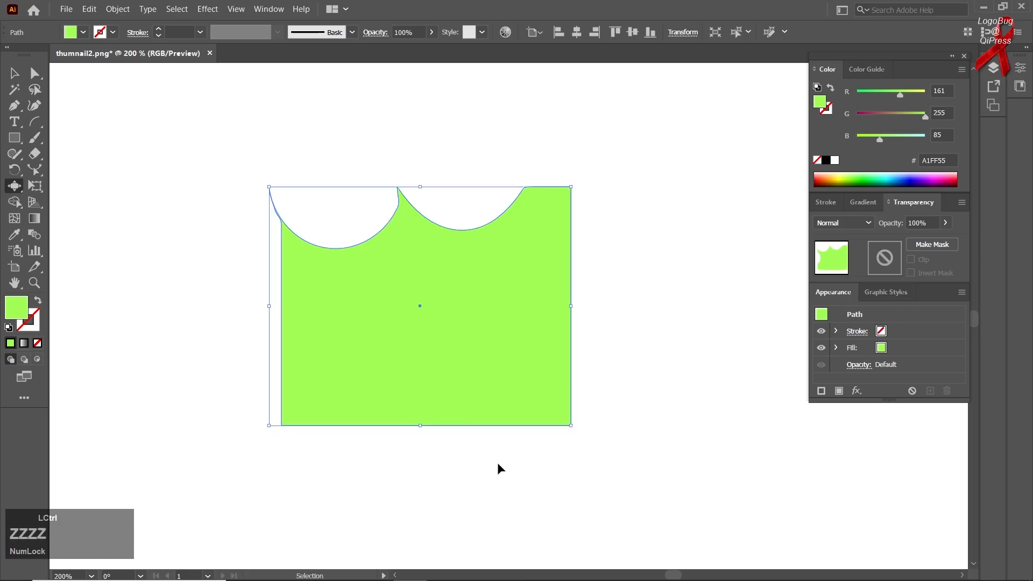
Scallop the rectangle's left, top, right and bottom edges with the Scallop tool
right_click(14, 187)
click(75, 264)
mouse_move(223, 287)
mouse_down()
mouse_move(271, 303)
mouse_move(254, 305)
mouse_move(330, 186)
mouse_move(406, 176)
mouse_move(560, 257)
mouse_move(590, 355)
mouse_up()
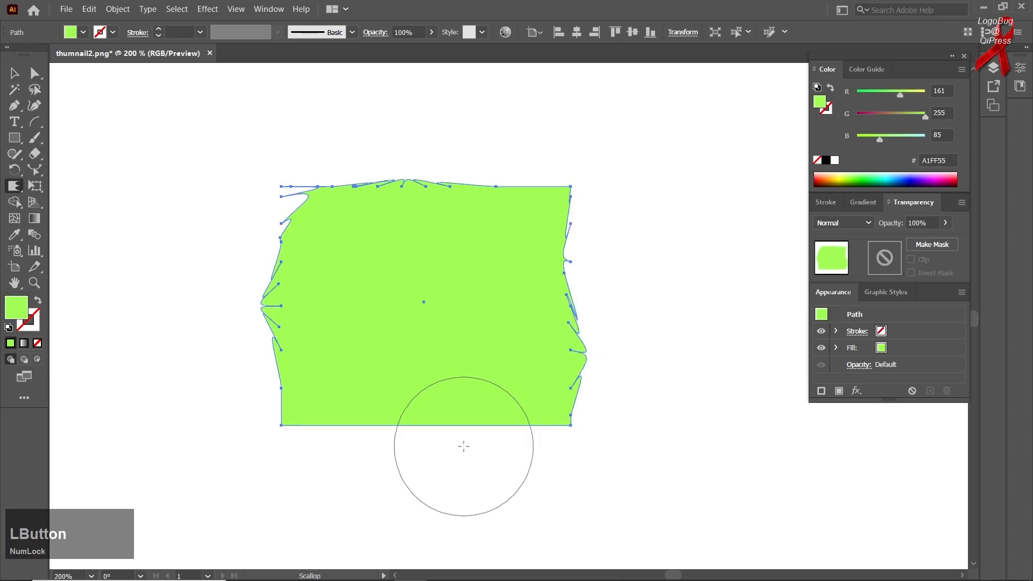
drag(464, 447, 461, 445)
drag(364, 401, 362, 399)
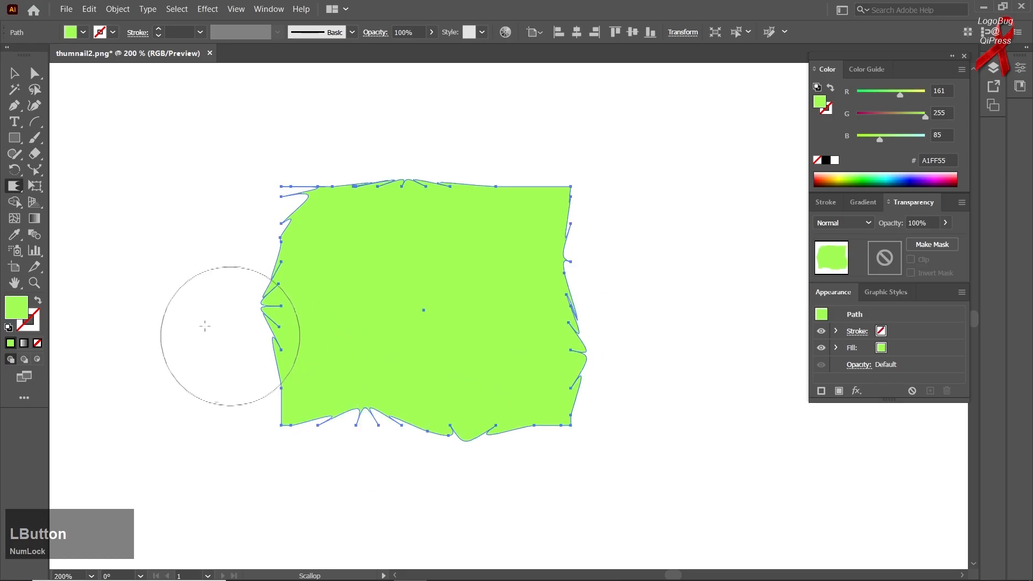
Apply the Crystallize tool to the rectangle's left edge
right_click(15, 202)
right_click(16, 190)
click(80, 282)
mouse_move(269, 336)
mouse_down()
mouse_move(255, 377)
mouse_move(239, 376)
mouse_up()
Undo the crystallize and scallop strokes back to the plain rectangle
key(ctrl+z)
key(ctrl+z)
key(ctrl+z)
key(ctrl+z)
key(ctrl+z)
key(ctrl+z)
key(ctrl+z)
key(ctrl+z)
key(ctrl+z)
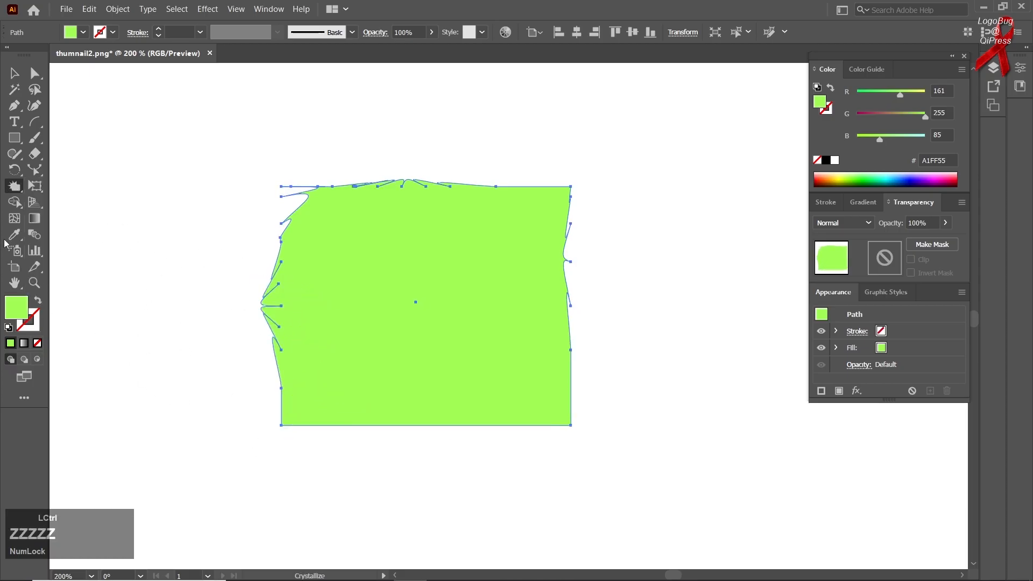
Roughen the rectangle's top and bottom edges into irregular waves with the Wrinkle tool
right_click(15, 186)
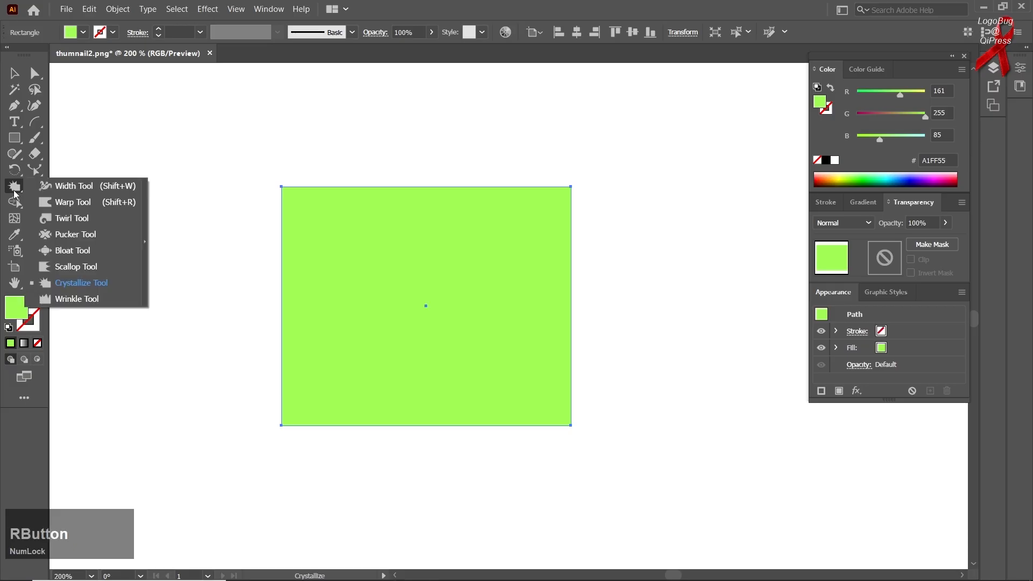
click(76, 299)
mouse_move(233, 330)
mouse_down()
mouse_move(284, 333)
mouse_move(268, 335)
mouse_move(278, 345)
mouse_move(325, 189)
mouse_move(513, 186)
mouse_move(531, 223)
mouse_up()
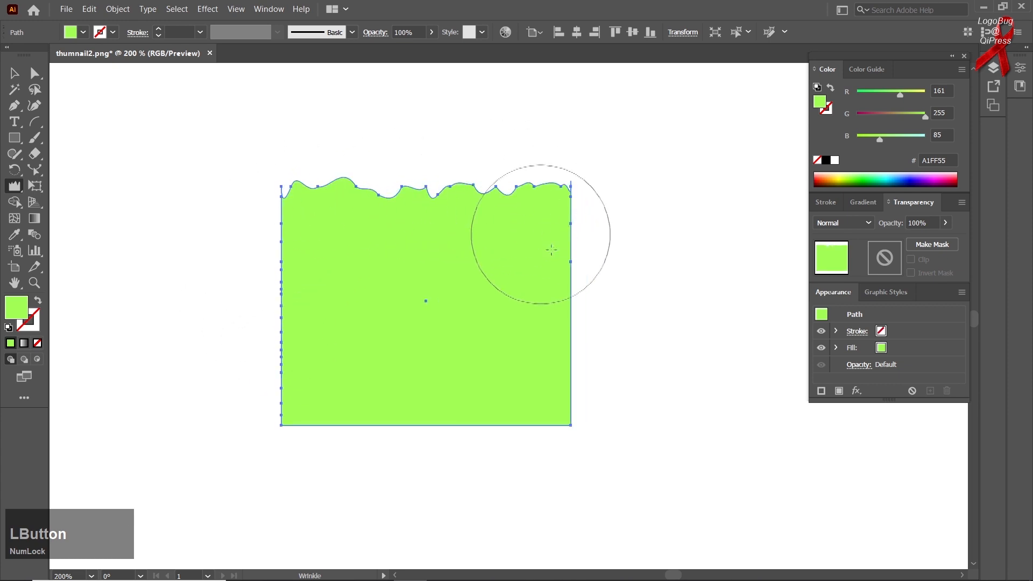
mouse_move(567, 298)
mouse_down()
mouse_move(569, 283)
mouse_move(594, 287)
mouse_move(568, 299)
mouse_move(568, 276)
mouse_up()
drag(503, 424, 384, 425)
Delete the wrinkled rectangle and bring the whole empty artboard into view
click(15, 74)
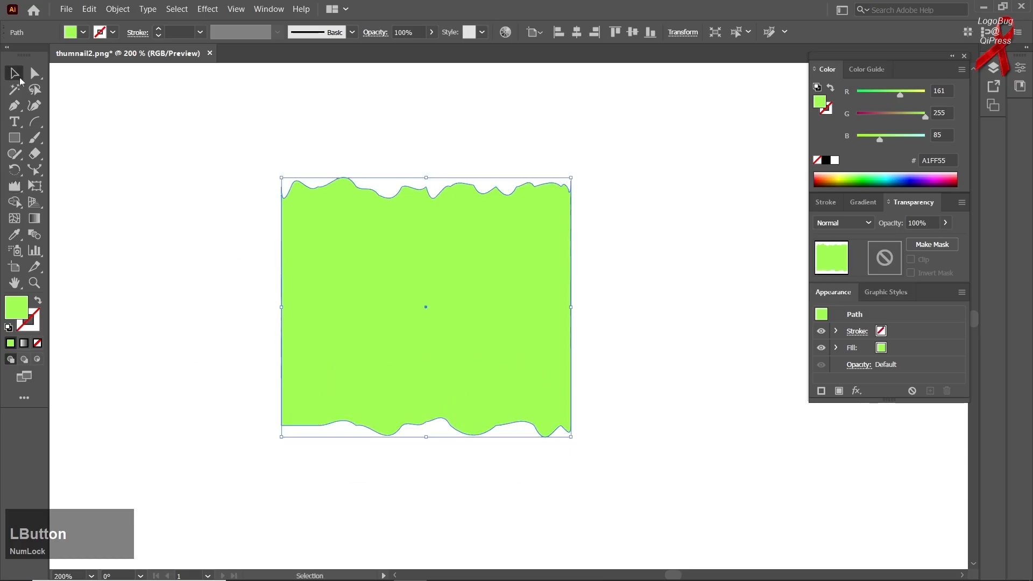
click(190, 214)
drag(455, 388, 436, 383)
key(Delete)
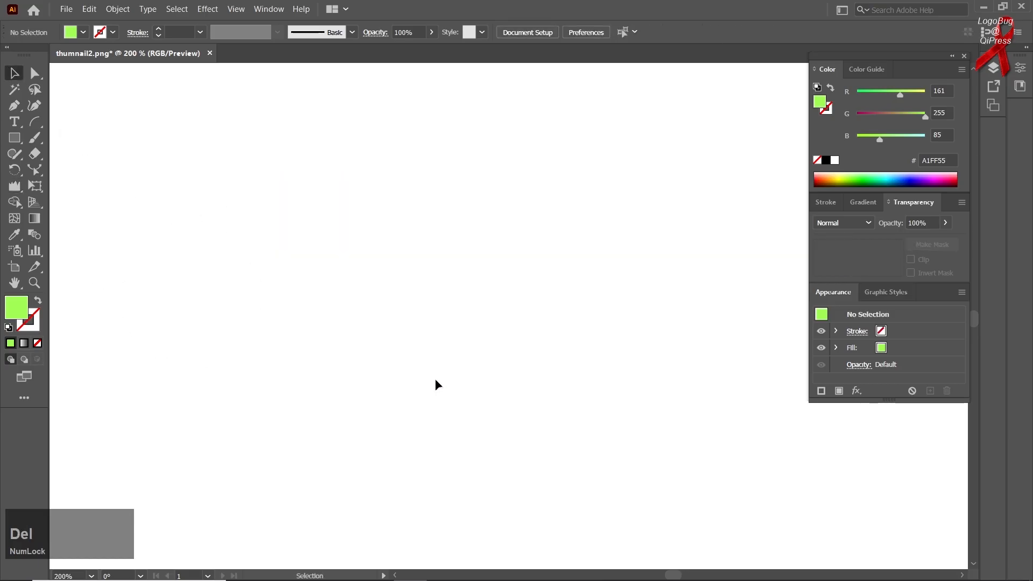
scroll(369, 361, down, 3)
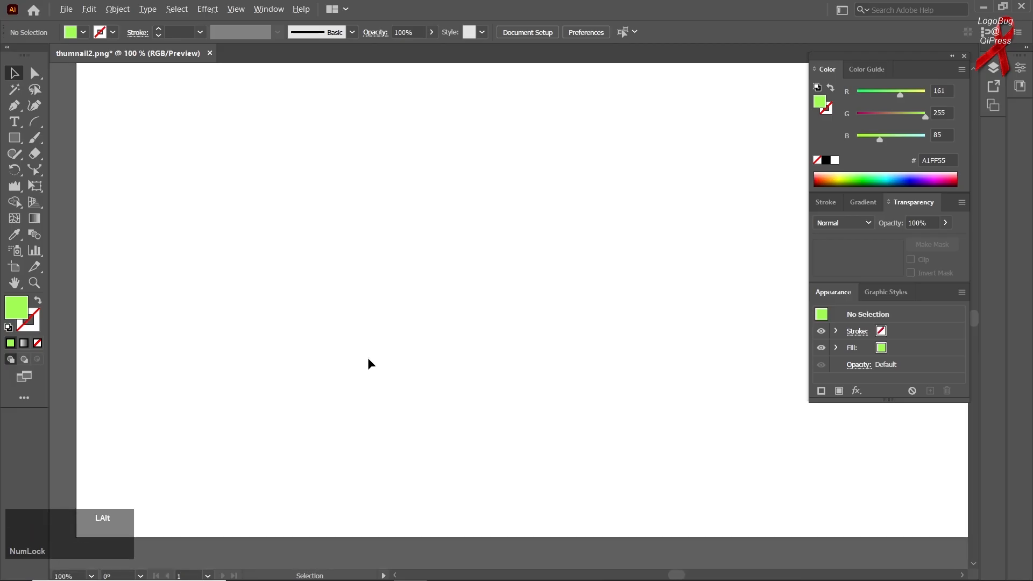
drag(359, 373, 302, 368)
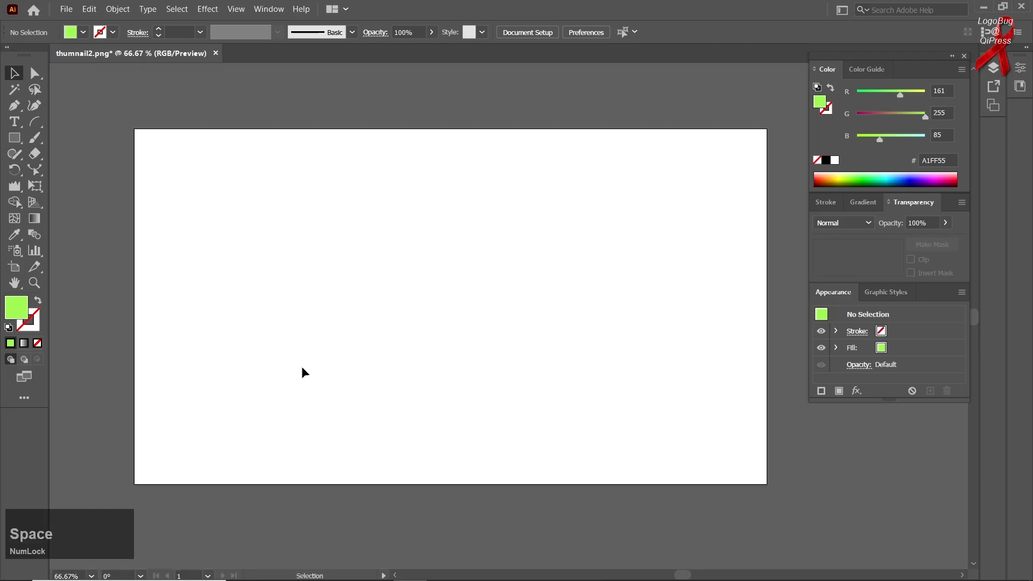